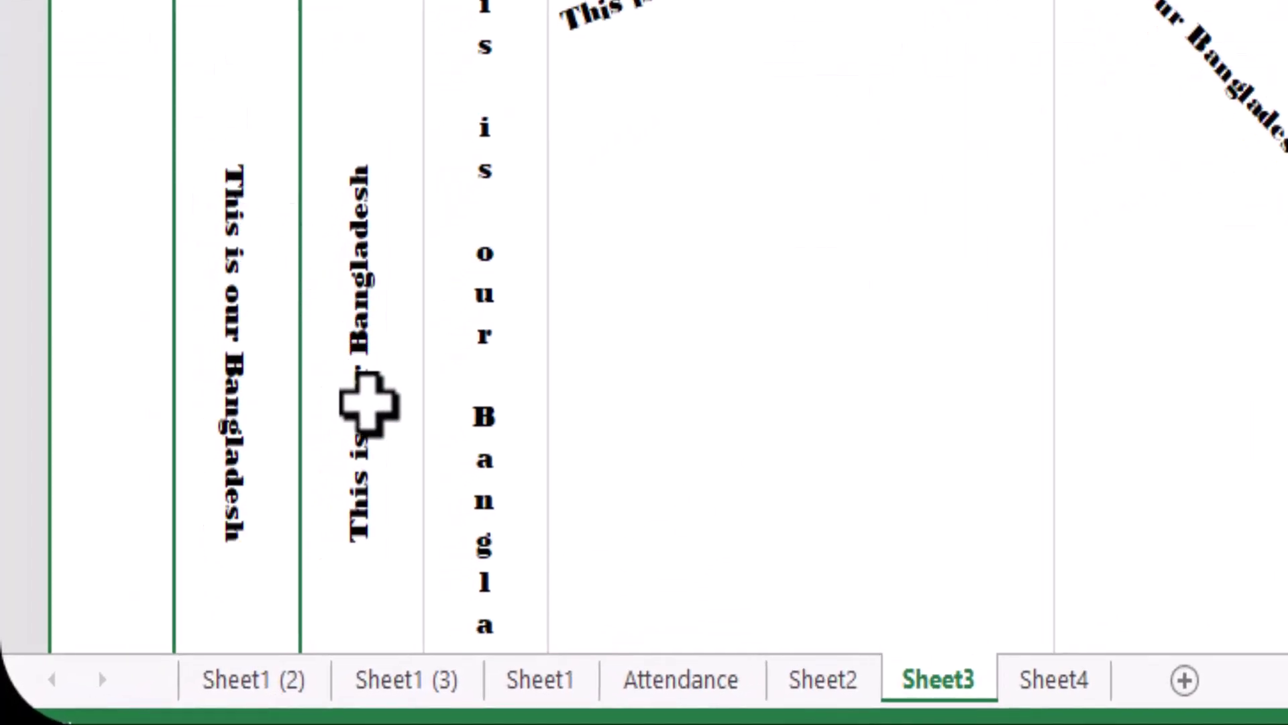
Step: Examine the rotated "This is our Bangladesh" text samples in columns D, E, F, G and J of Sheet3
click(368, 402)
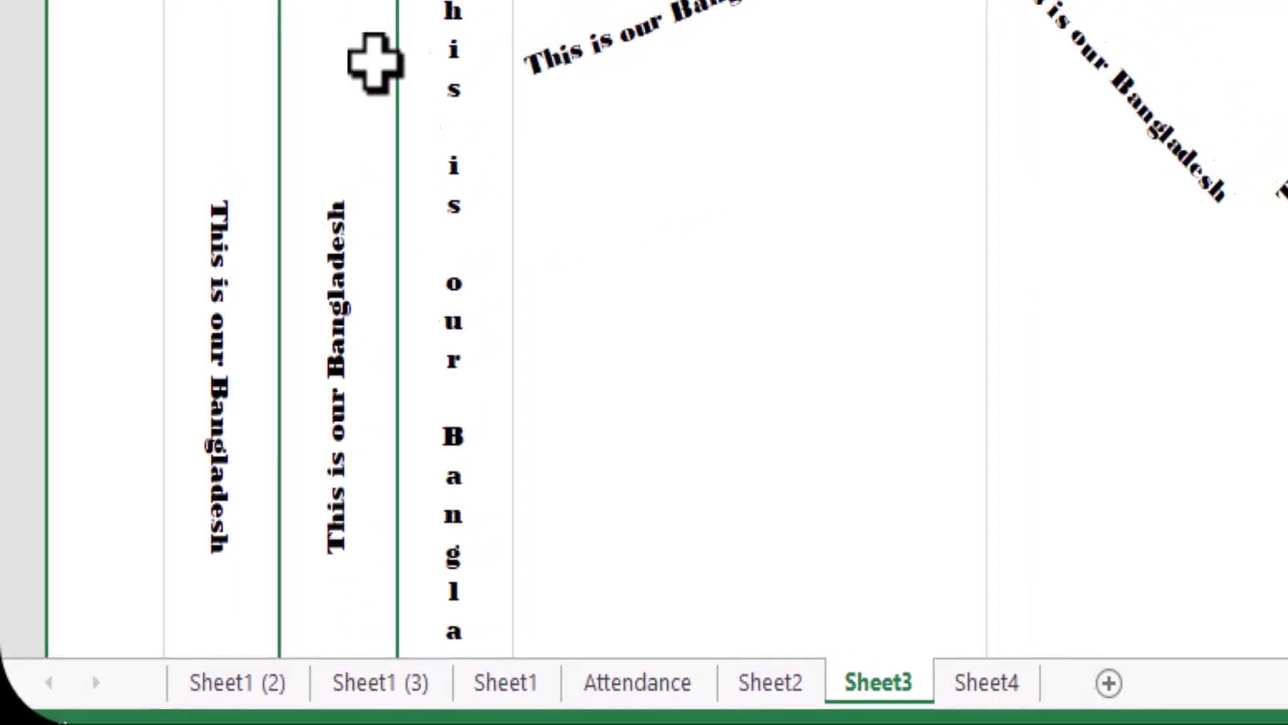
click(453, 6)
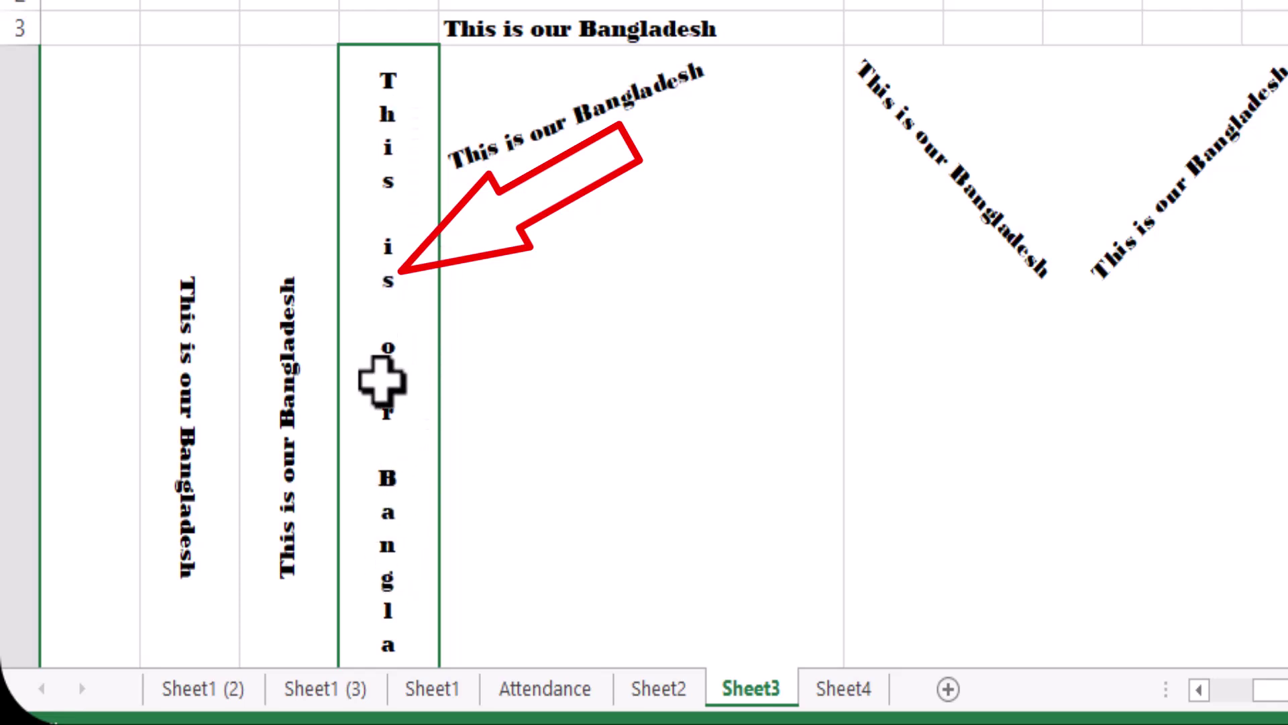
click(661, 137)
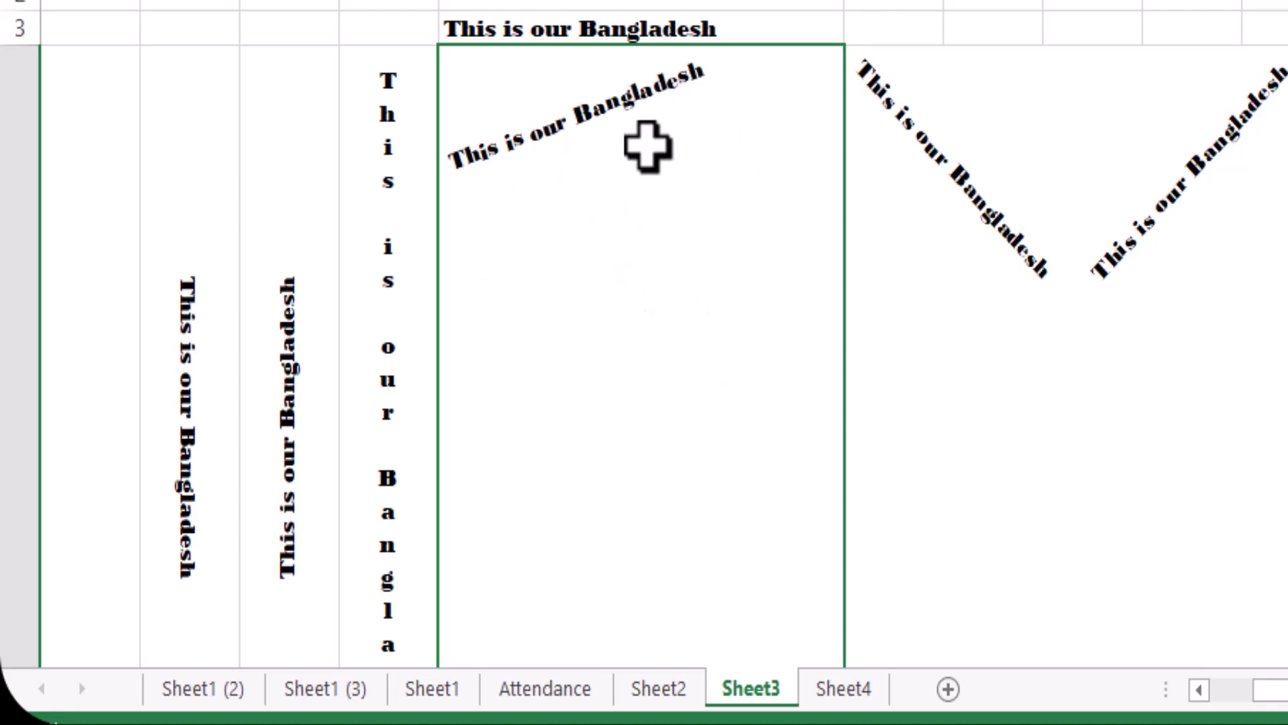
click(892, 97)
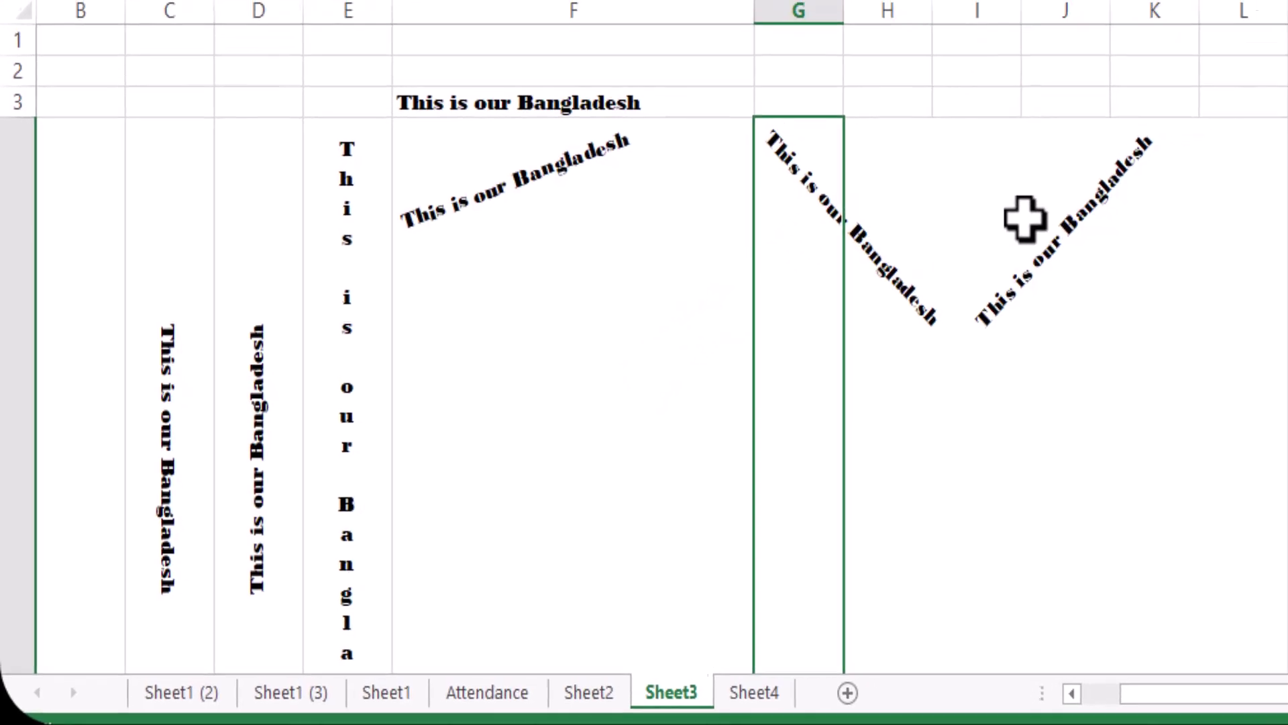
click(979, 336)
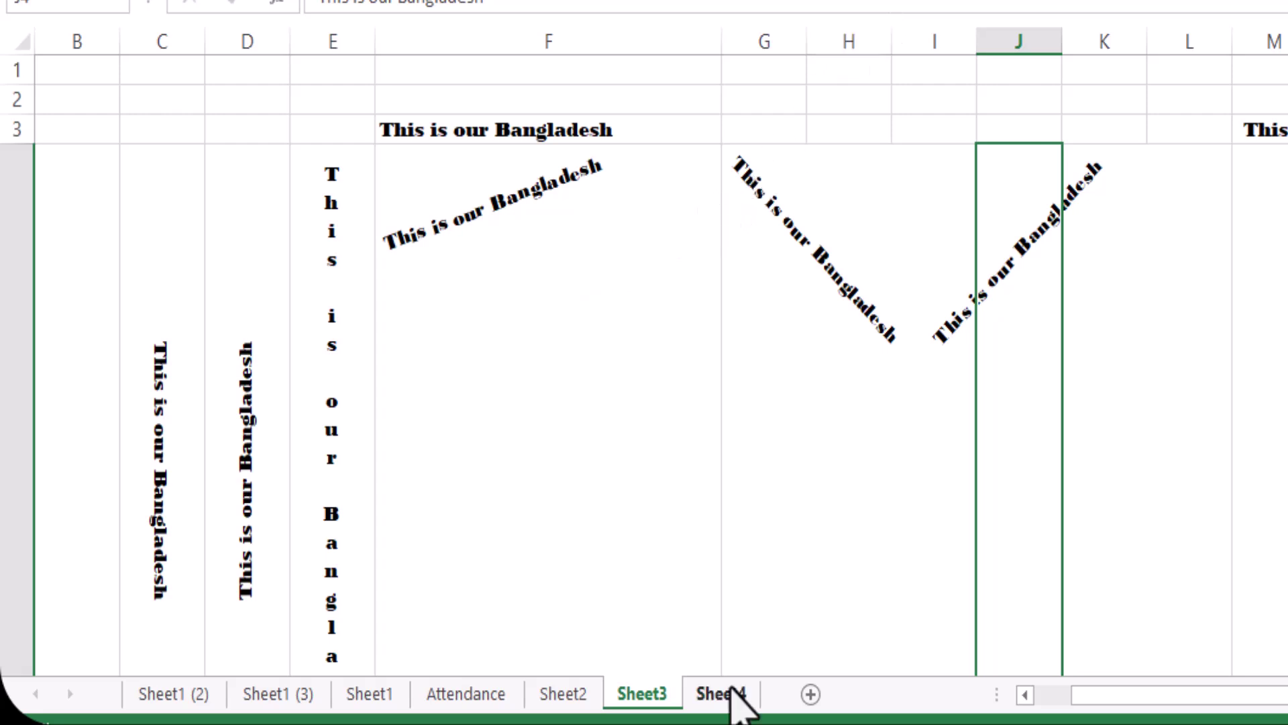
Step: Switch to Sheet4 and select cell H4 containing the text "This is our Bangladesh"
click(731, 694)
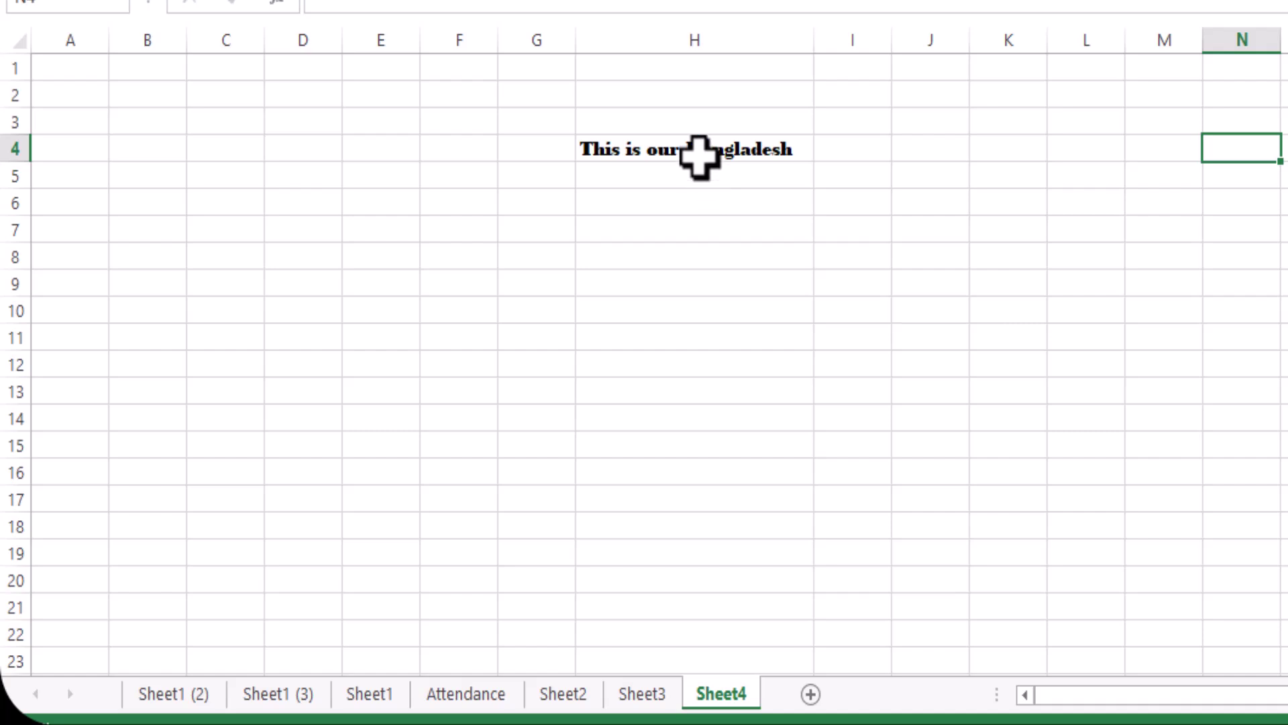
click(700, 158)
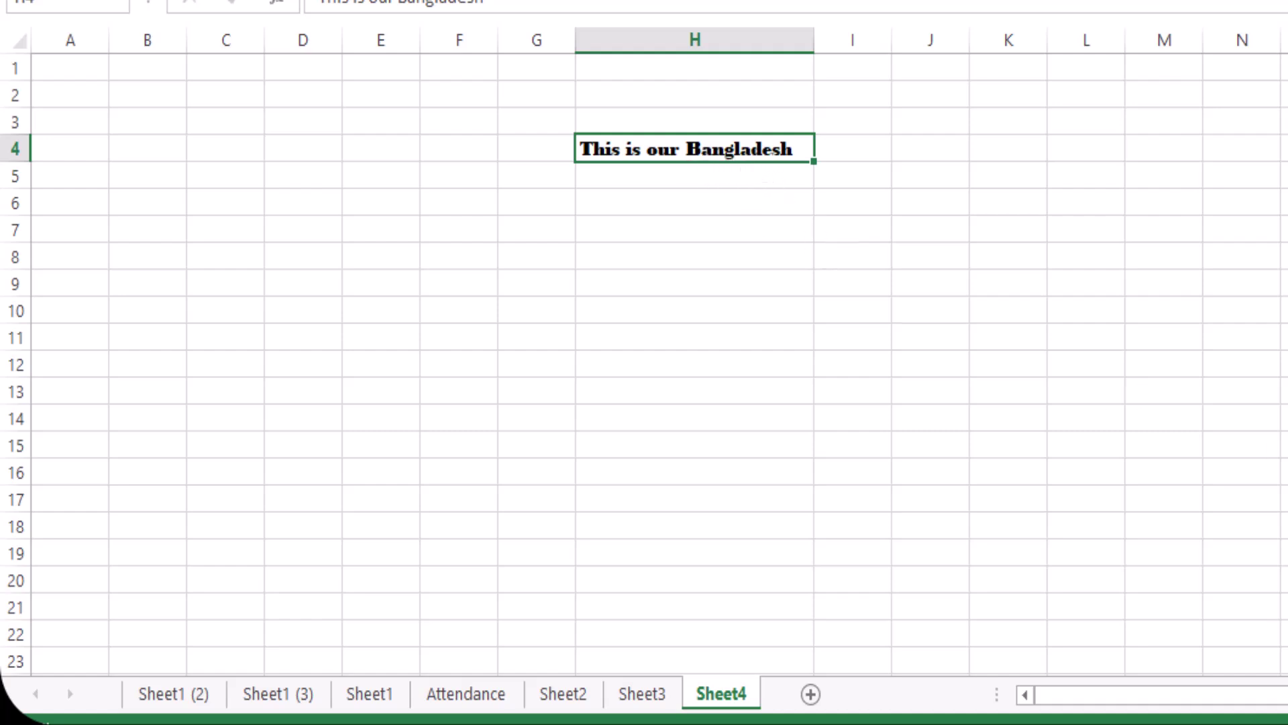
drag(1067, 699, 1188, 696)
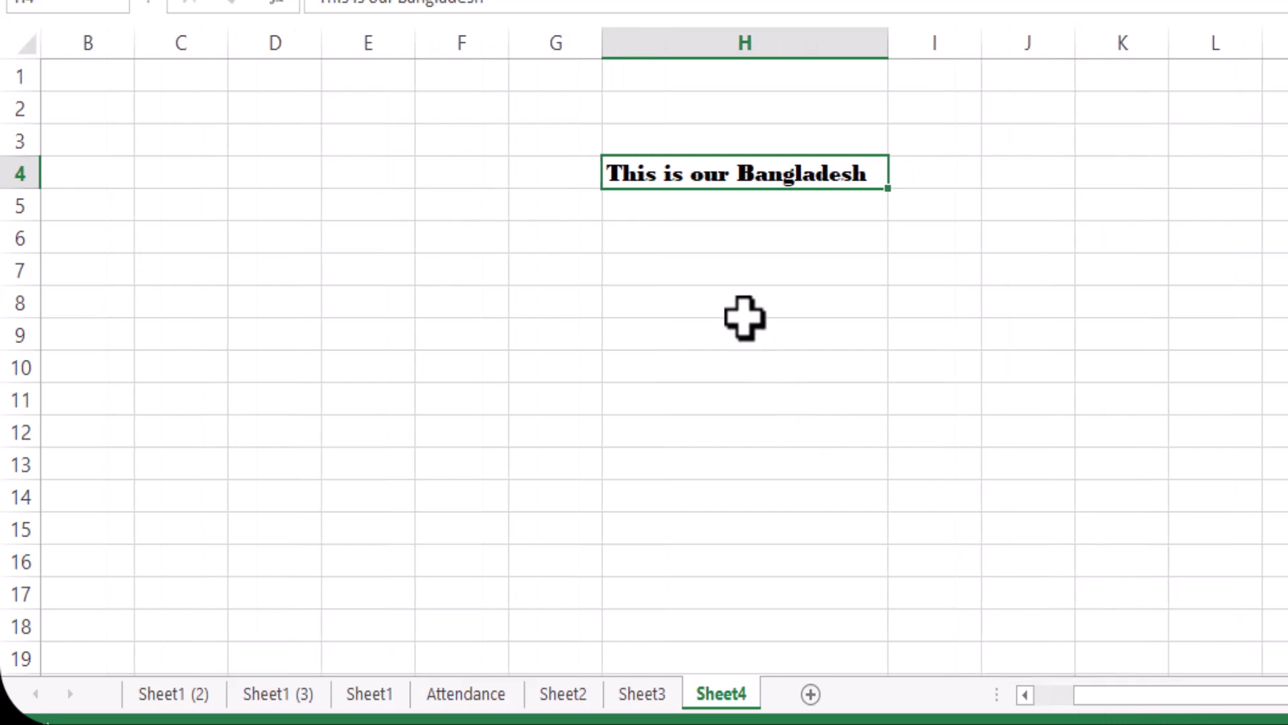
click(704, 298)
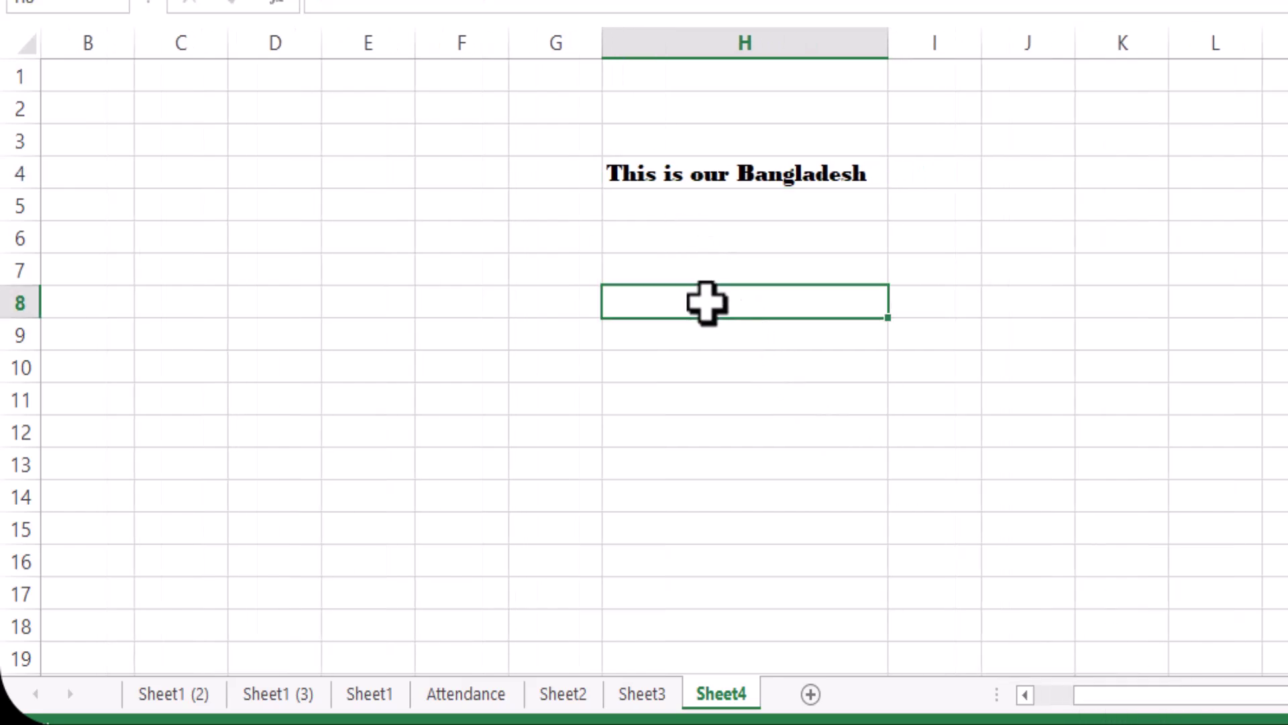
click(757, 173)
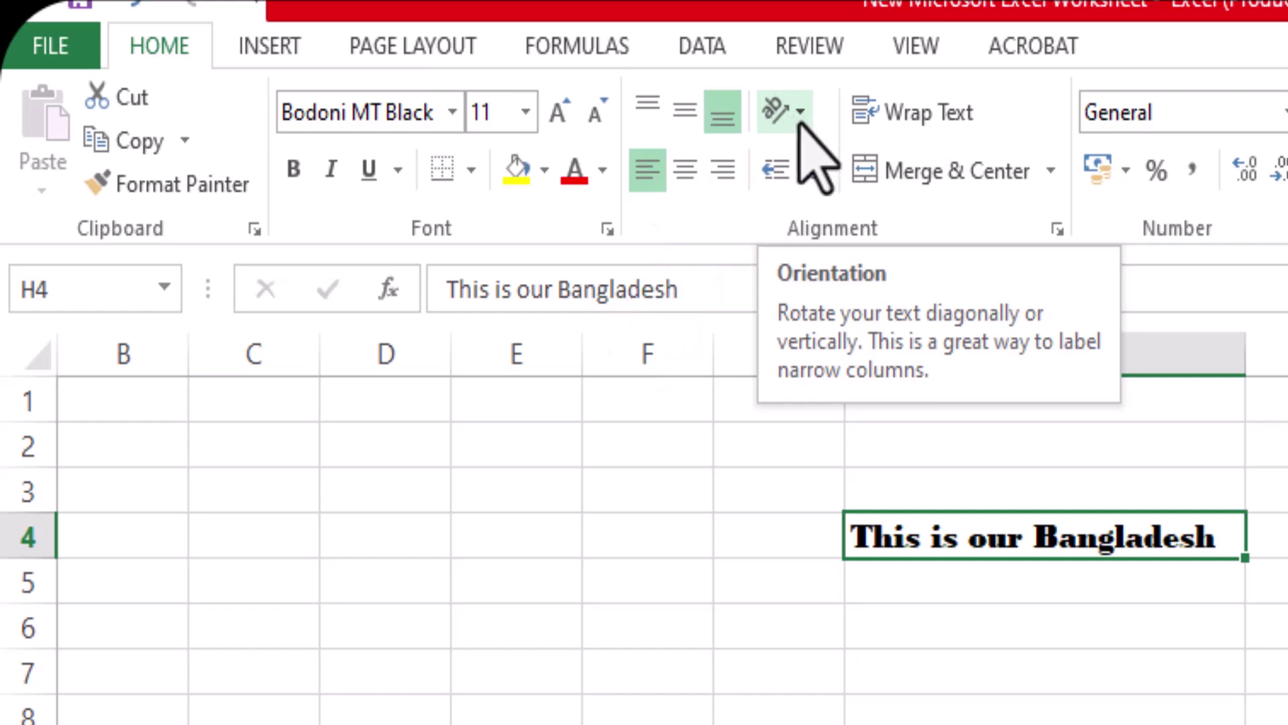
Step: Try the Angle Clockwise orientation on the text in cell H4 and undo it
click(800, 114)
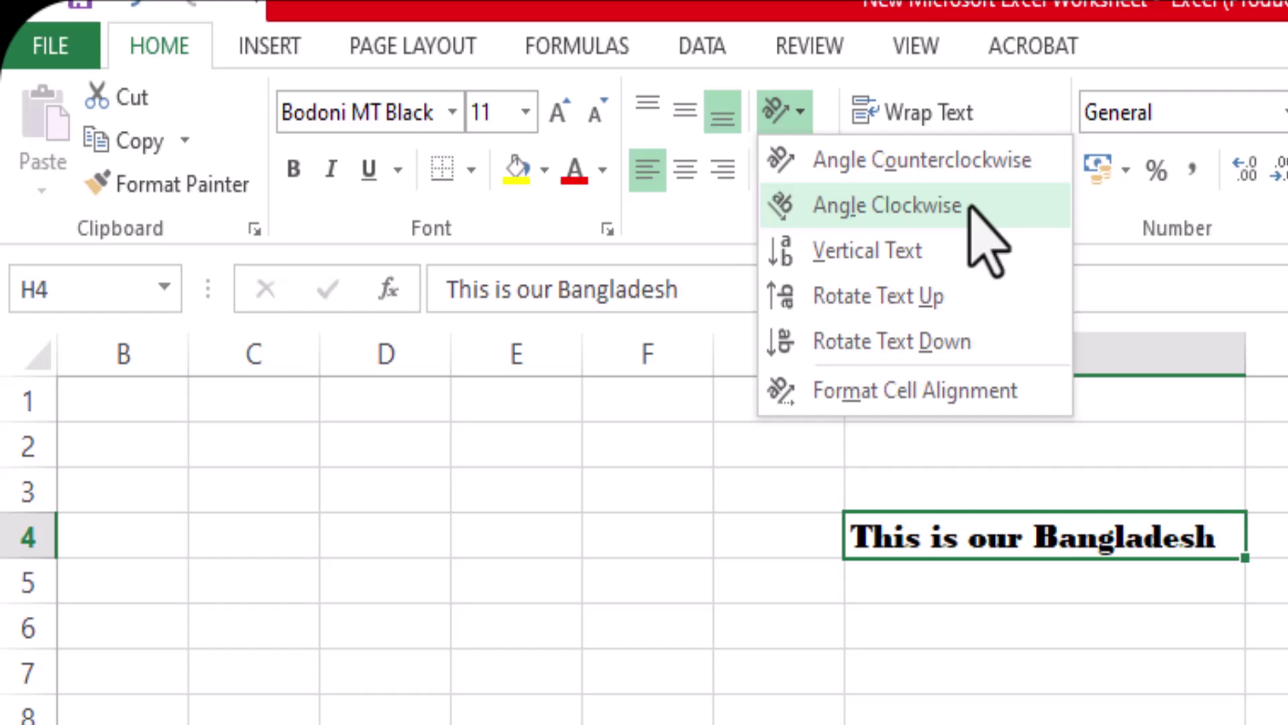
click(889, 207)
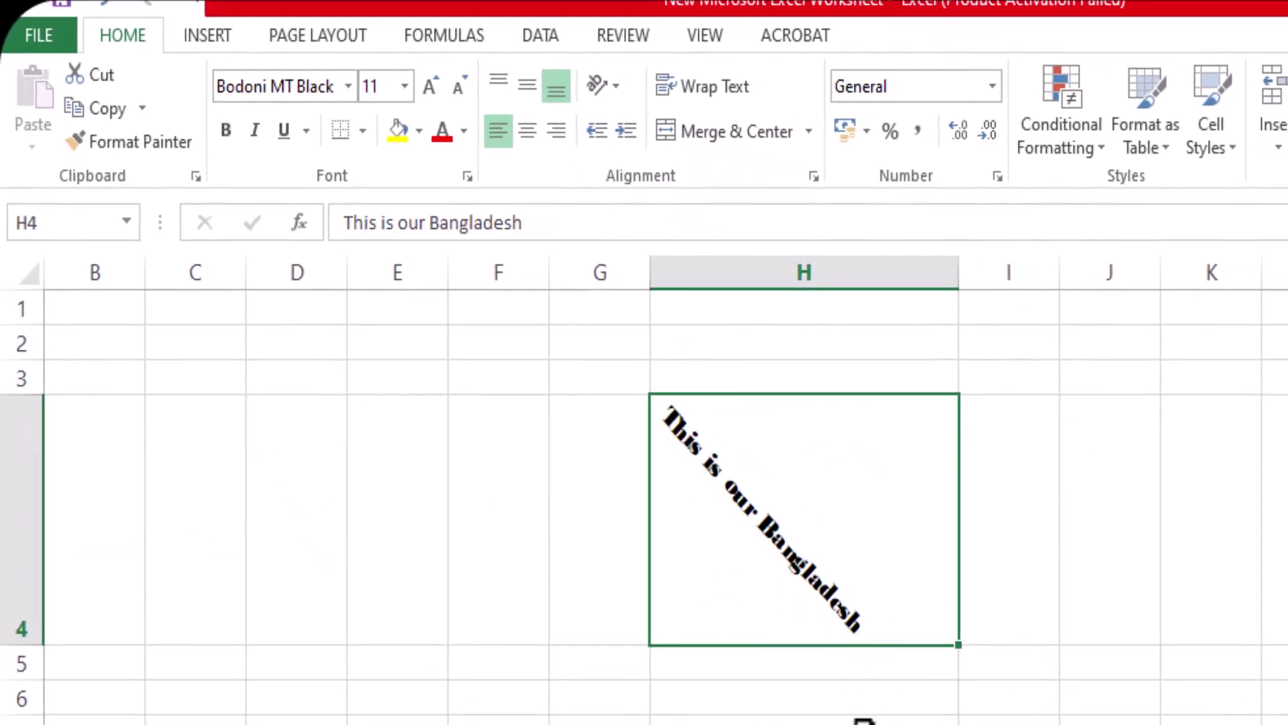
click(864, 722)
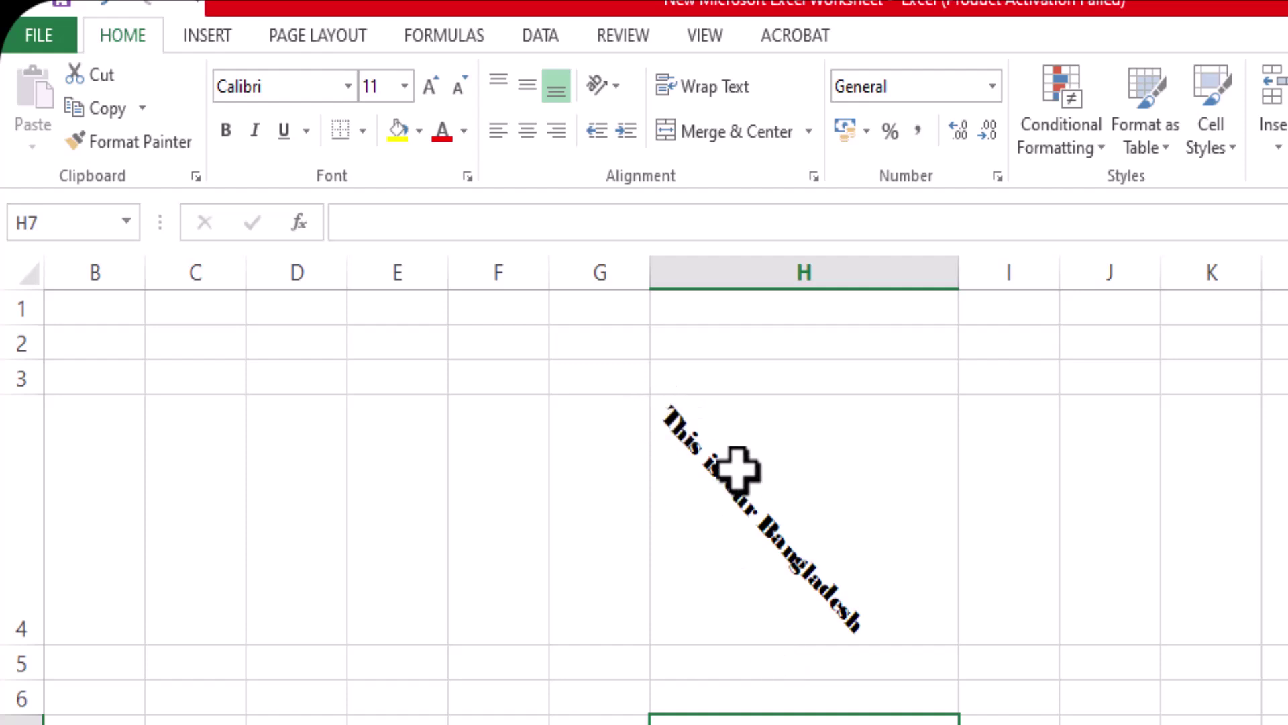
key(ctrl+z)
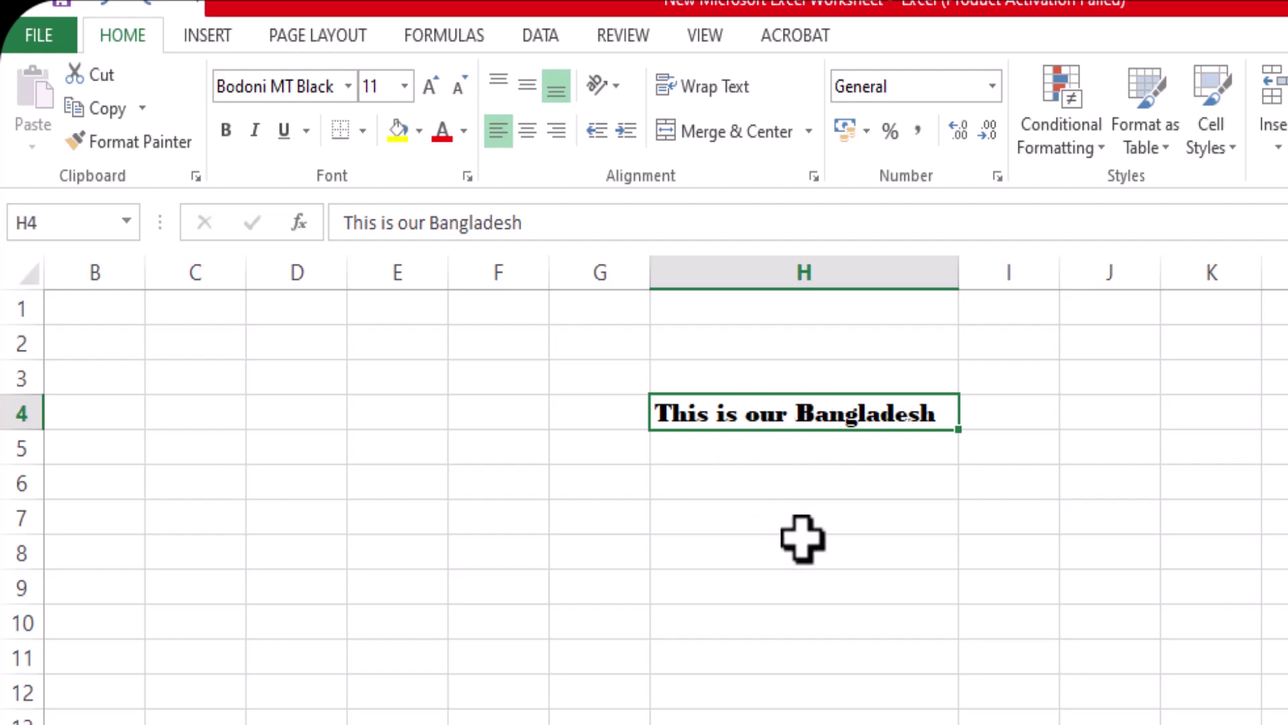
Step: Try the Vertical Text orientation on cell H4, view the stacked letters, and undo it
click(613, 90)
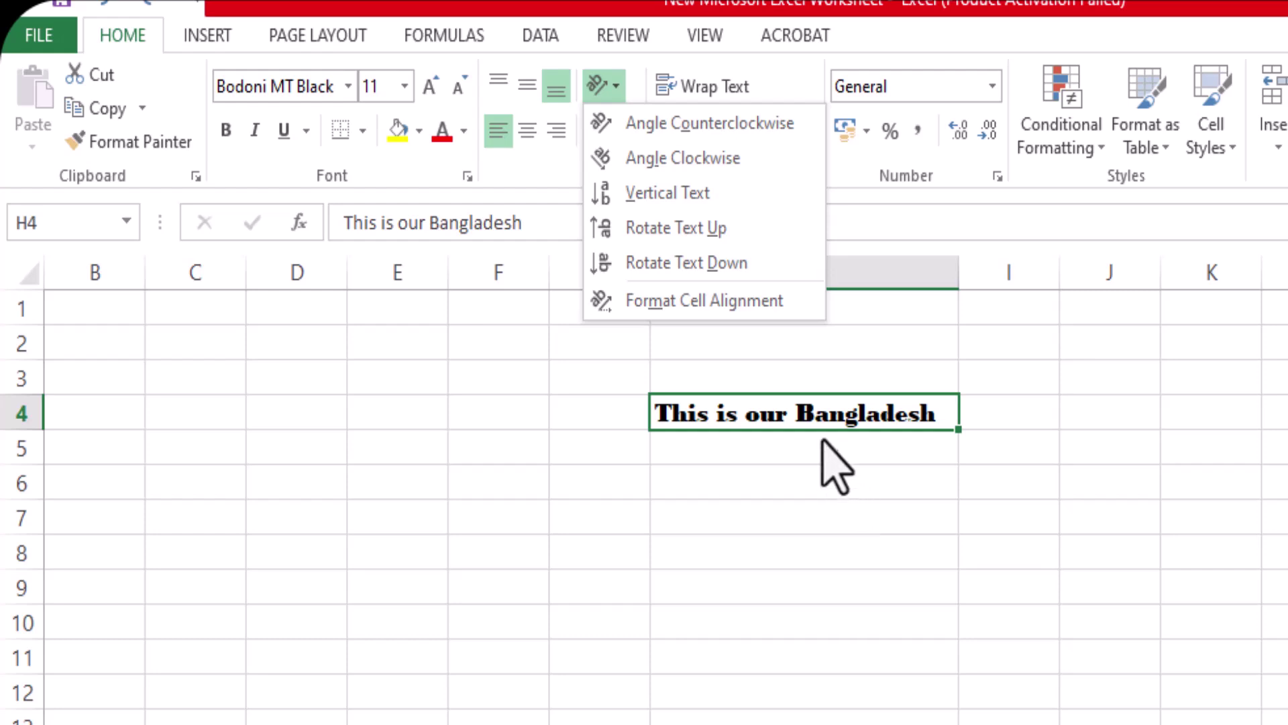
click(664, 195)
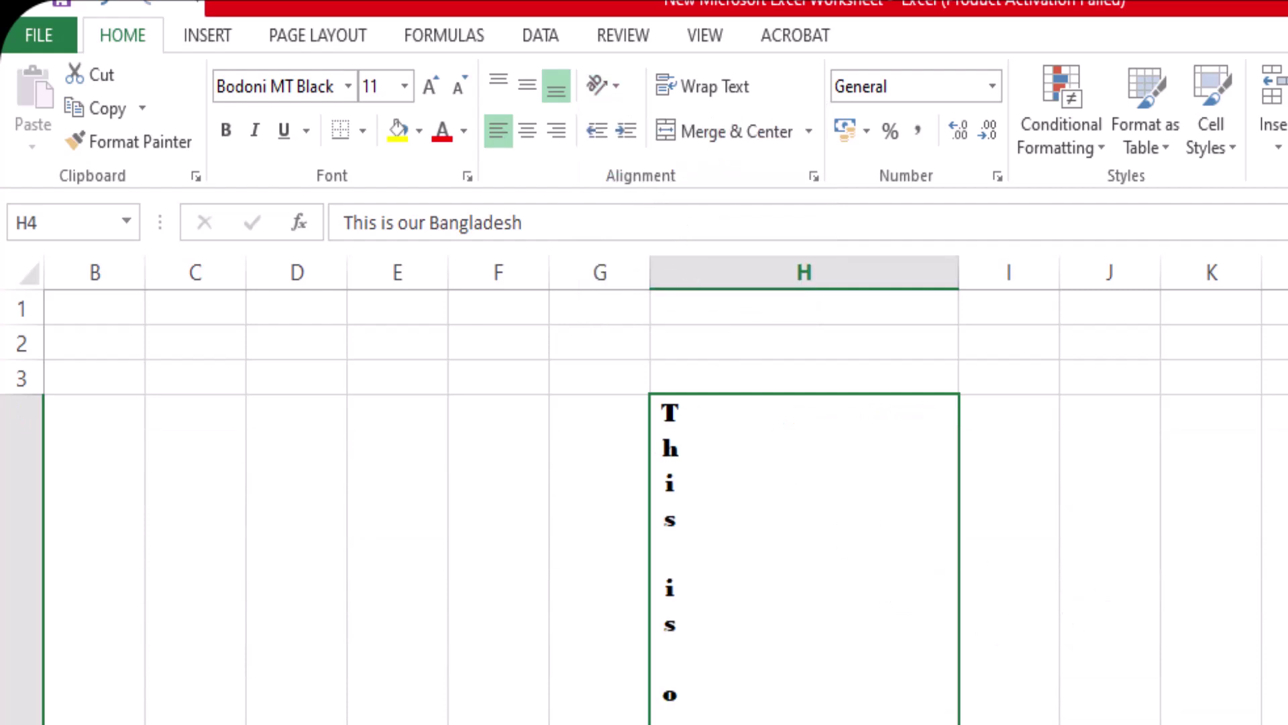
scroll(645, 503, down, 3)
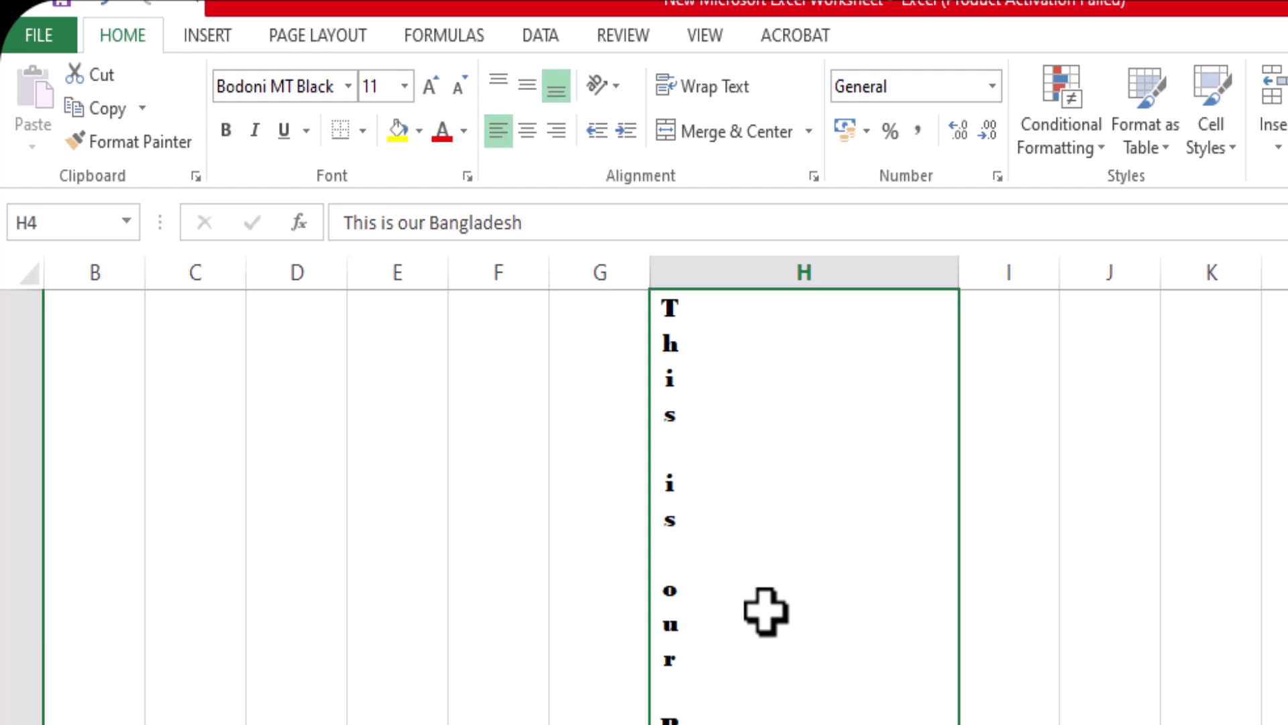
key(ctrl+z)
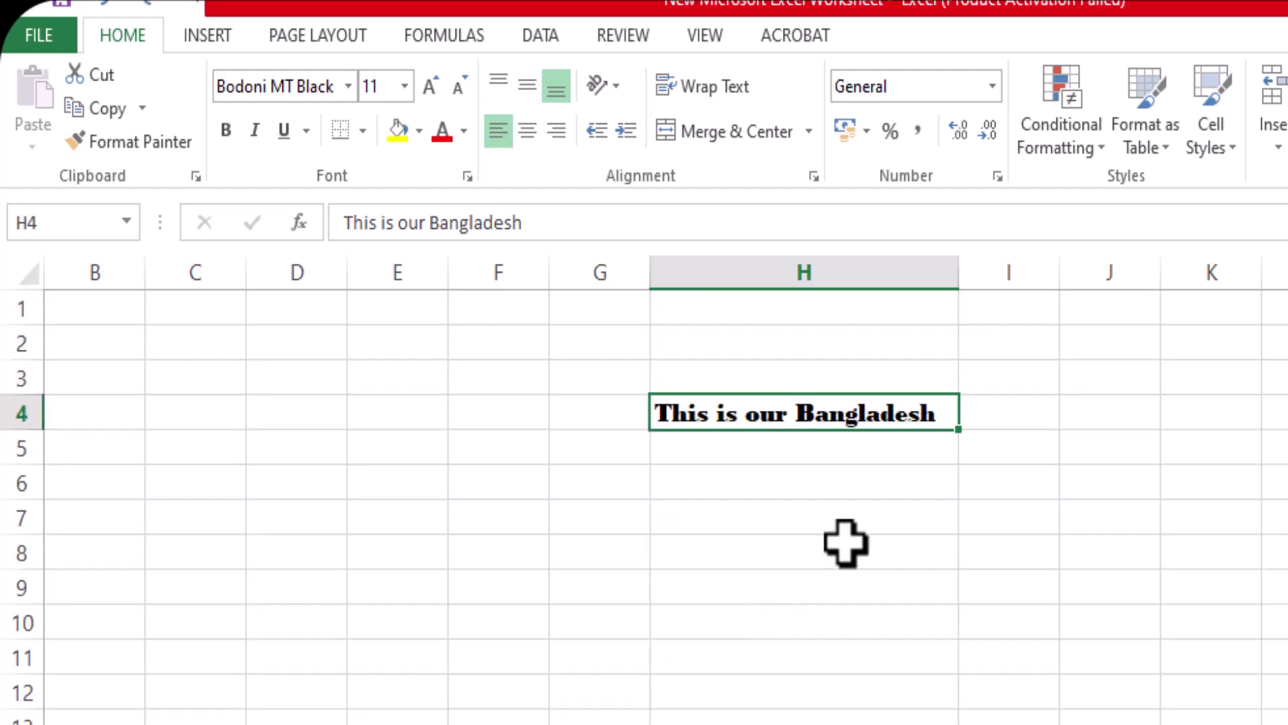
Step: Try the Rotate Text Up and Rotate Text Down orientations on cell H4, undoing the rotation
click(614, 91)
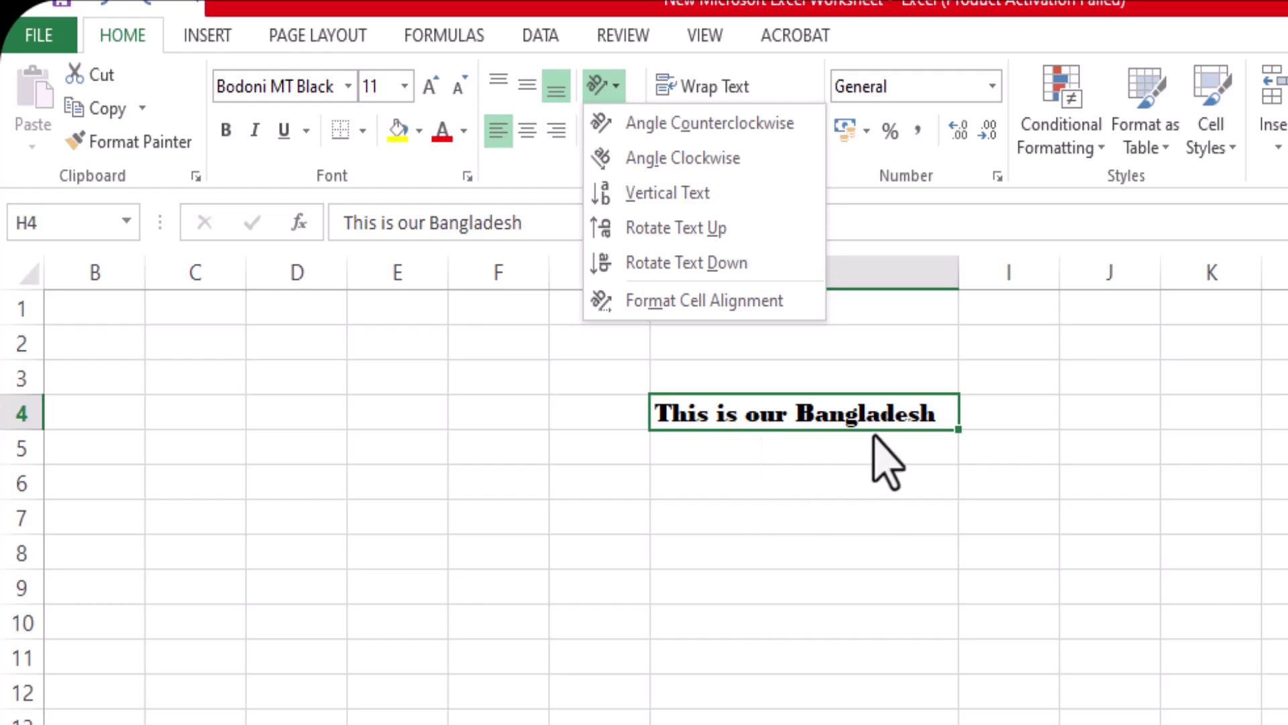
click(639, 231)
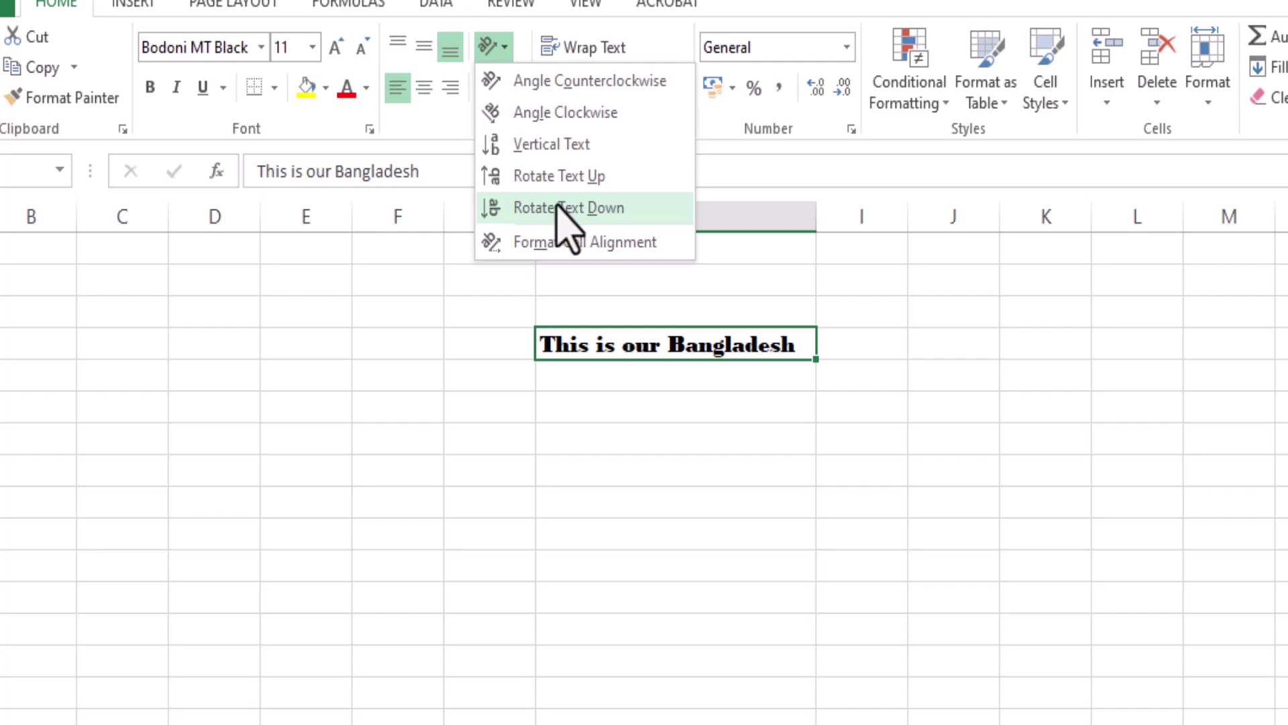
click(616, 208)
click(618, 213)
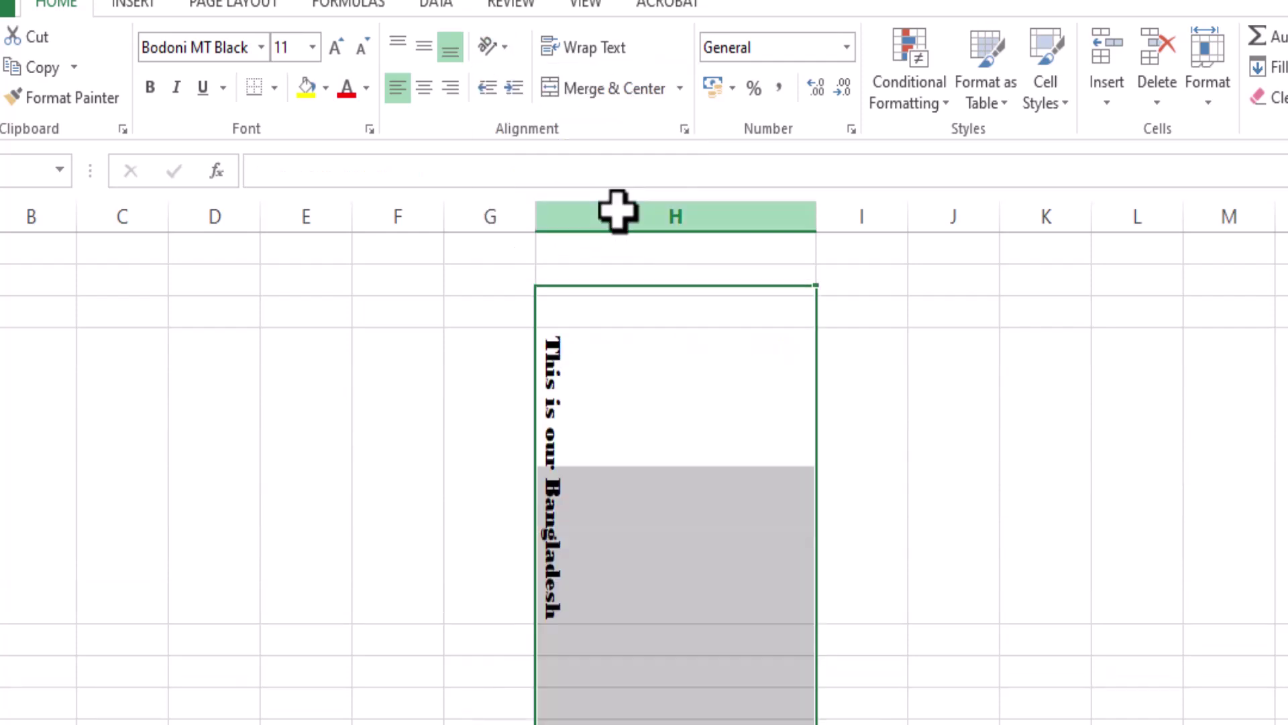
click(713, 439)
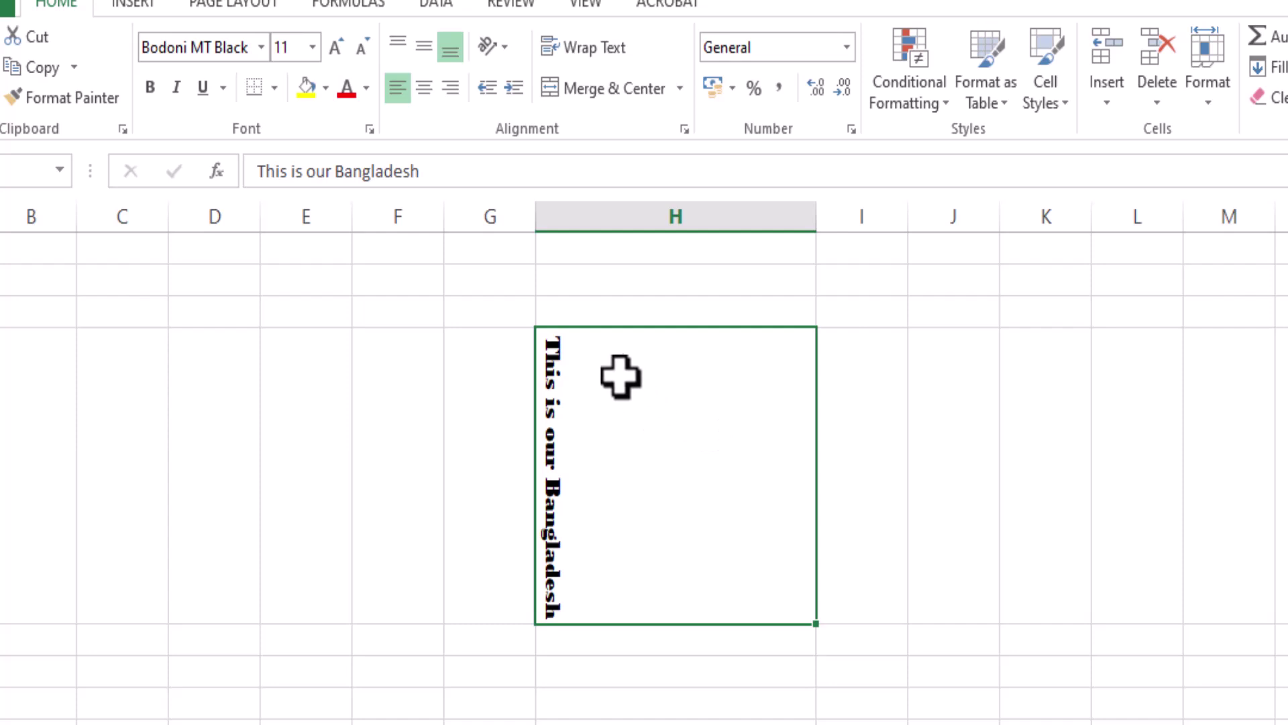
click(894, 443)
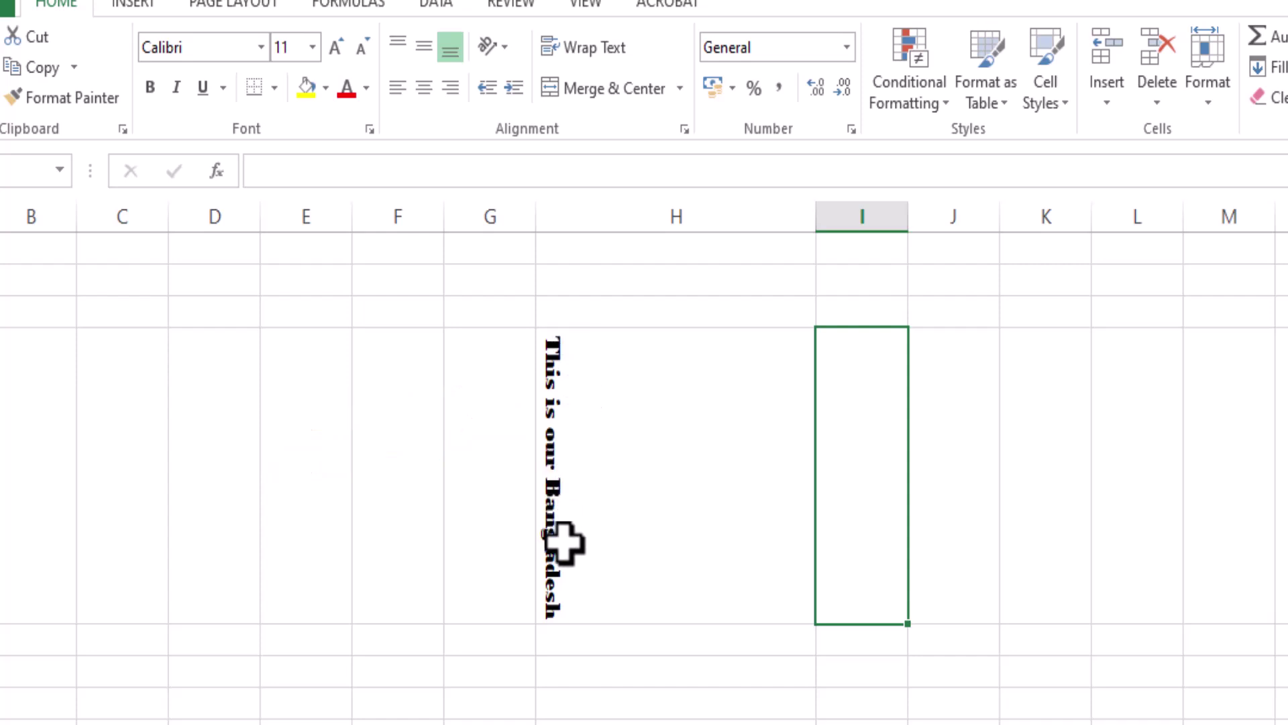
click(656, 455)
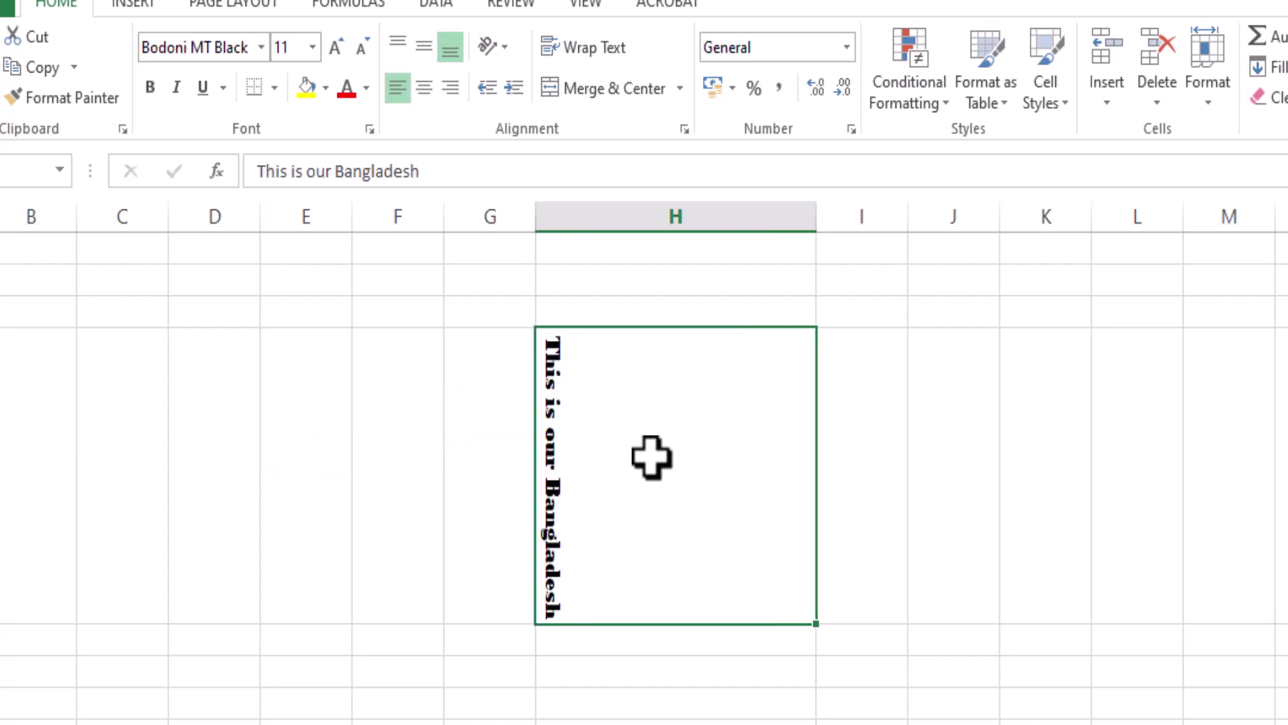
key(ctrl+z)
Step: Try rotating the text in cell H4 to -25 degrees through the Format Cell Alignment settings
click(503, 50)
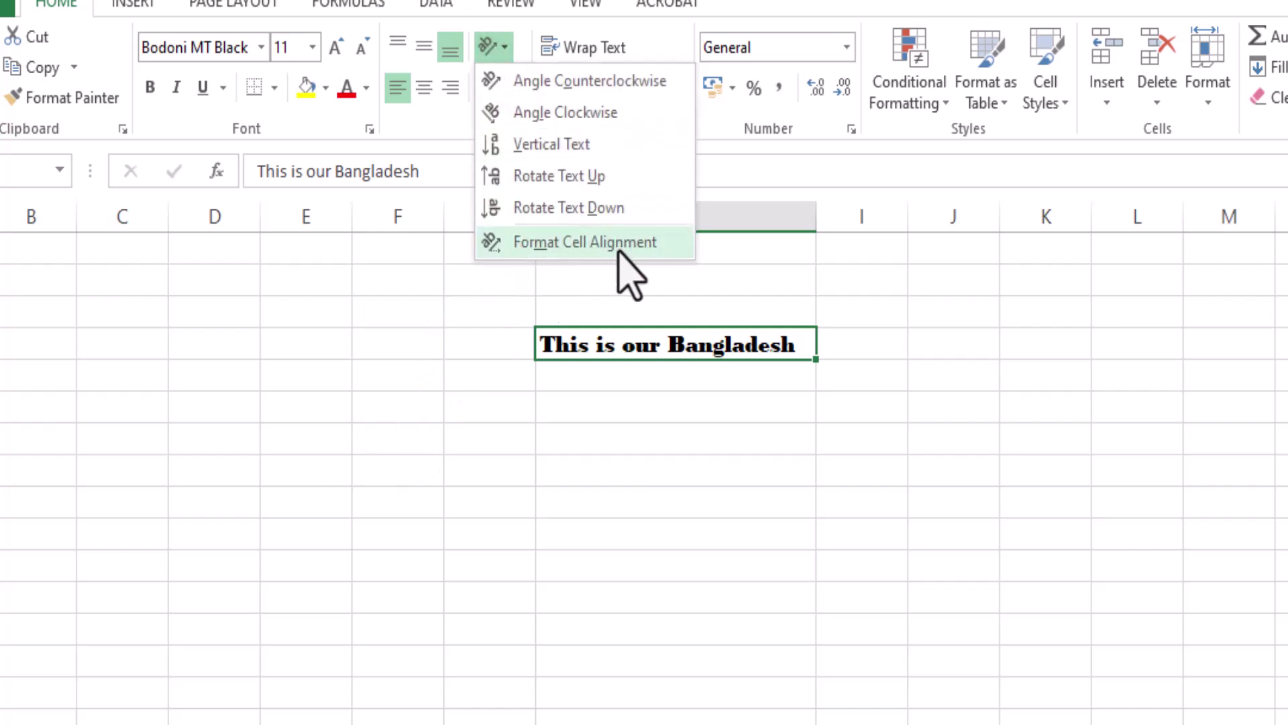
click(557, 243)
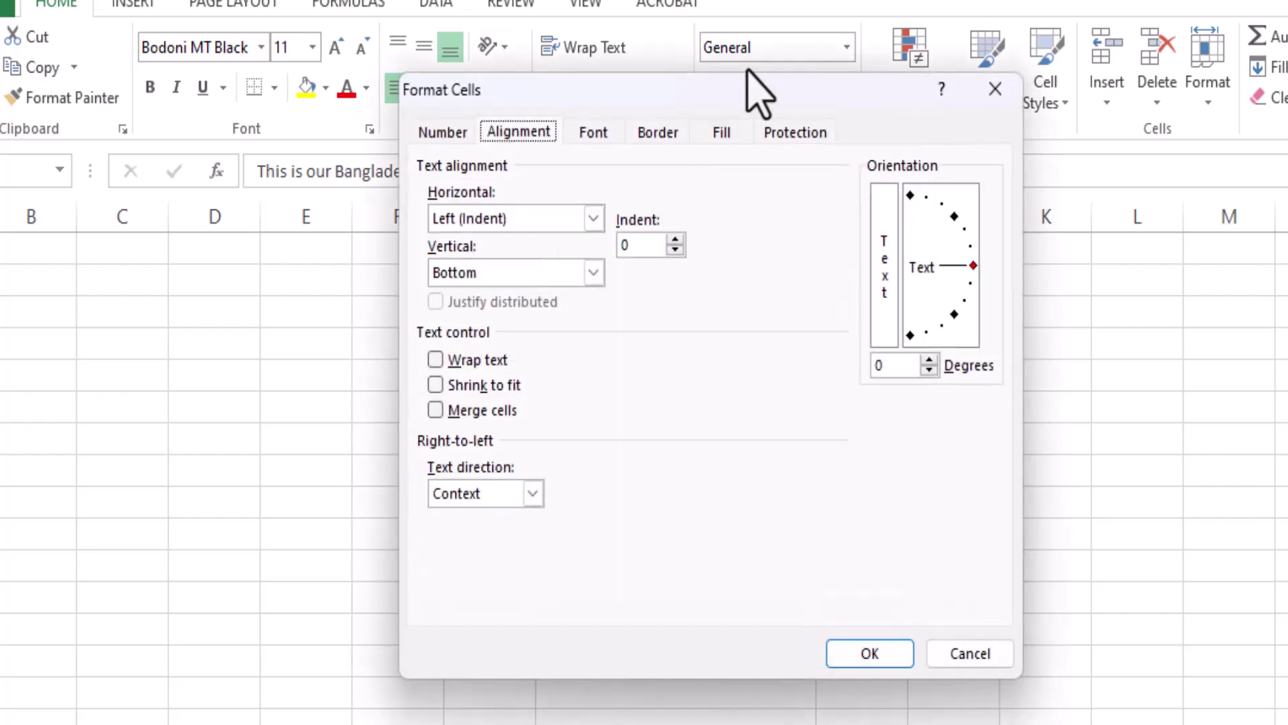
drag(747, 84, 539, 73)
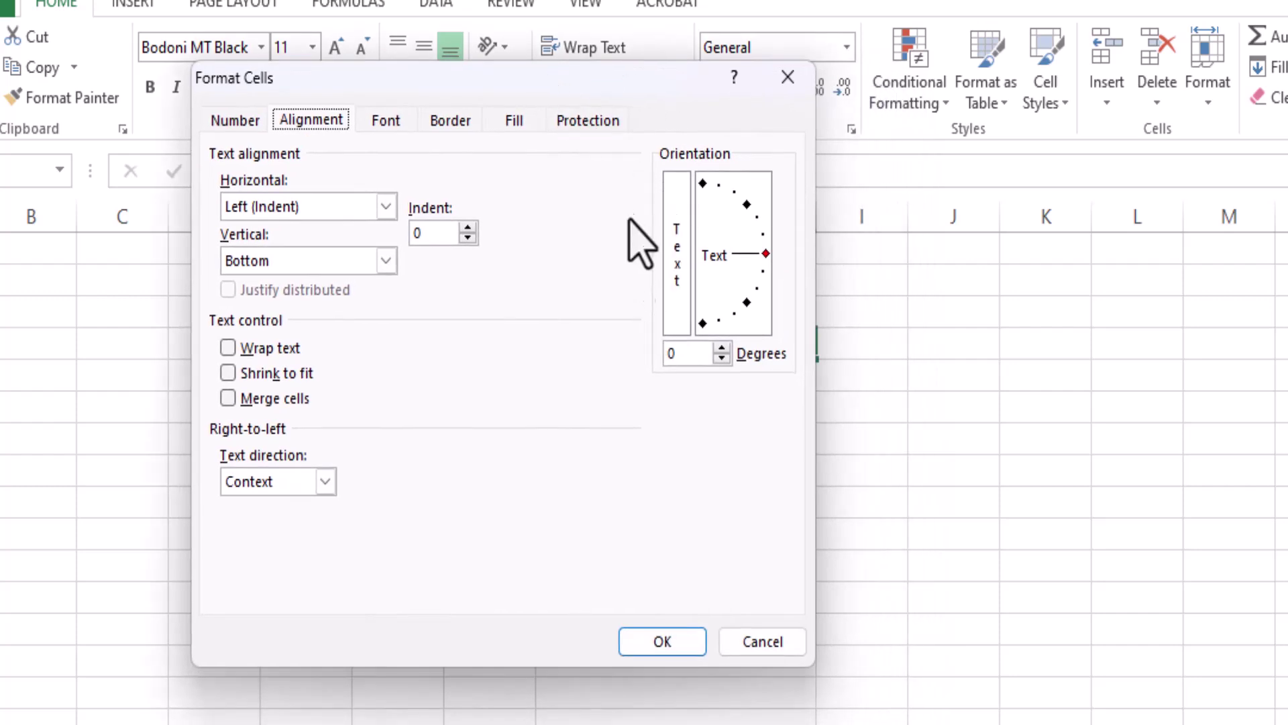
drag(512, 70, 1141, 134)
drag(918, 163, 922, 151)
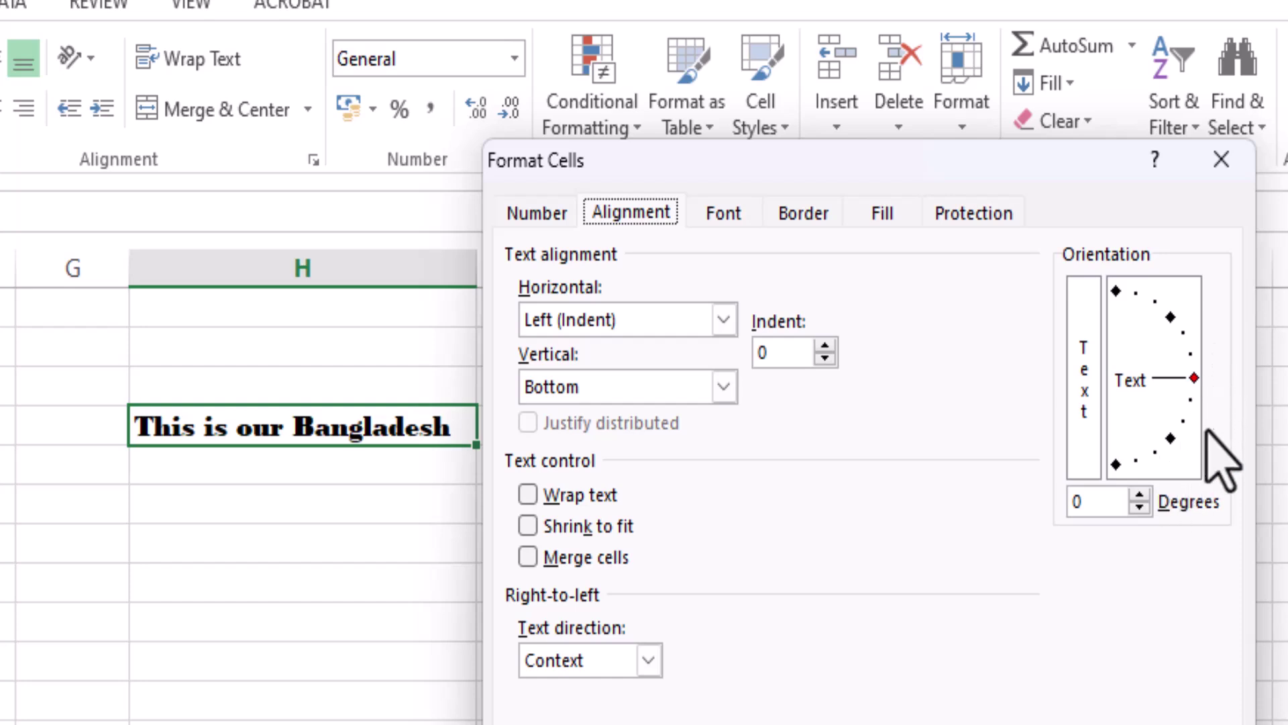
click(1173, 383)
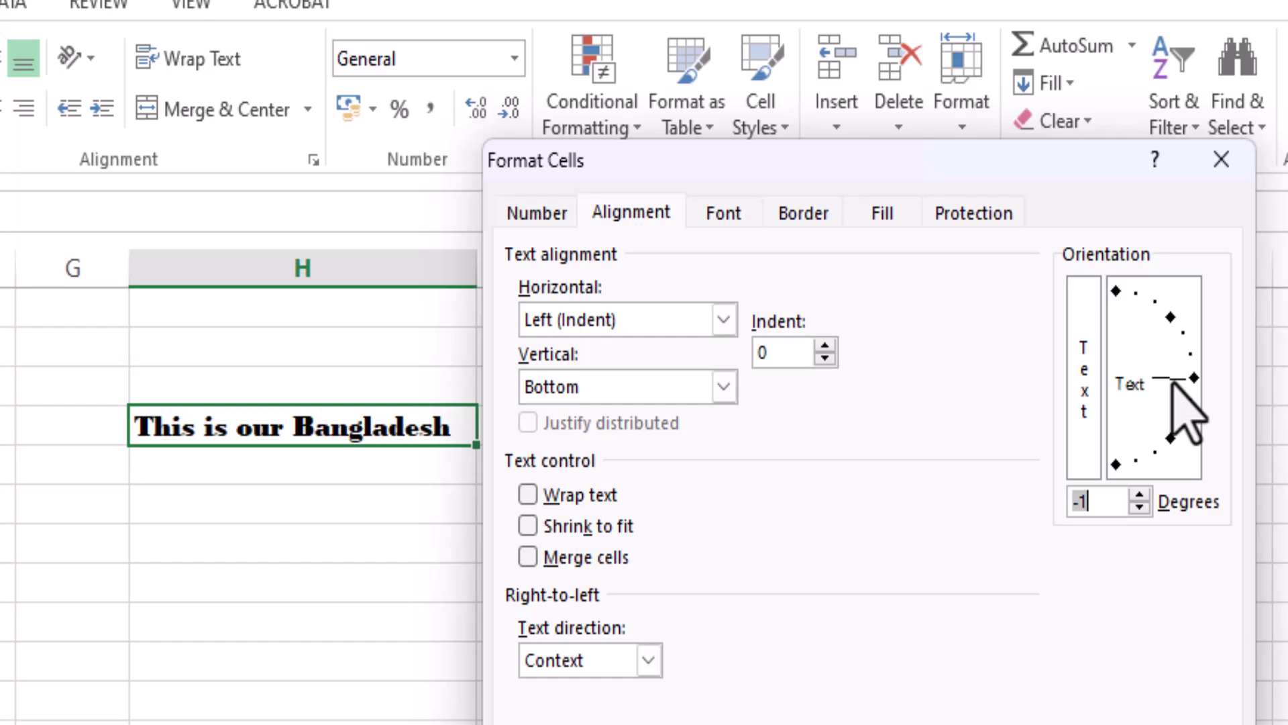
drag(1172, 380, 1174, 413)
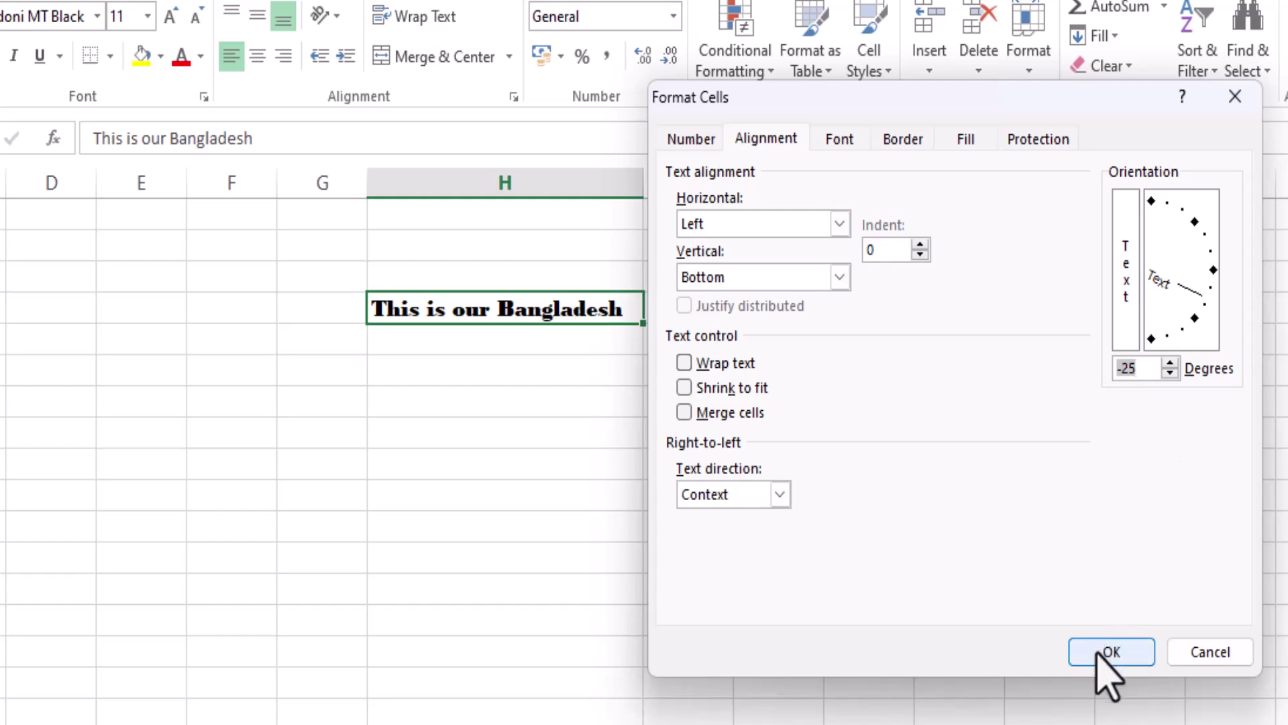
click(1099, 654)
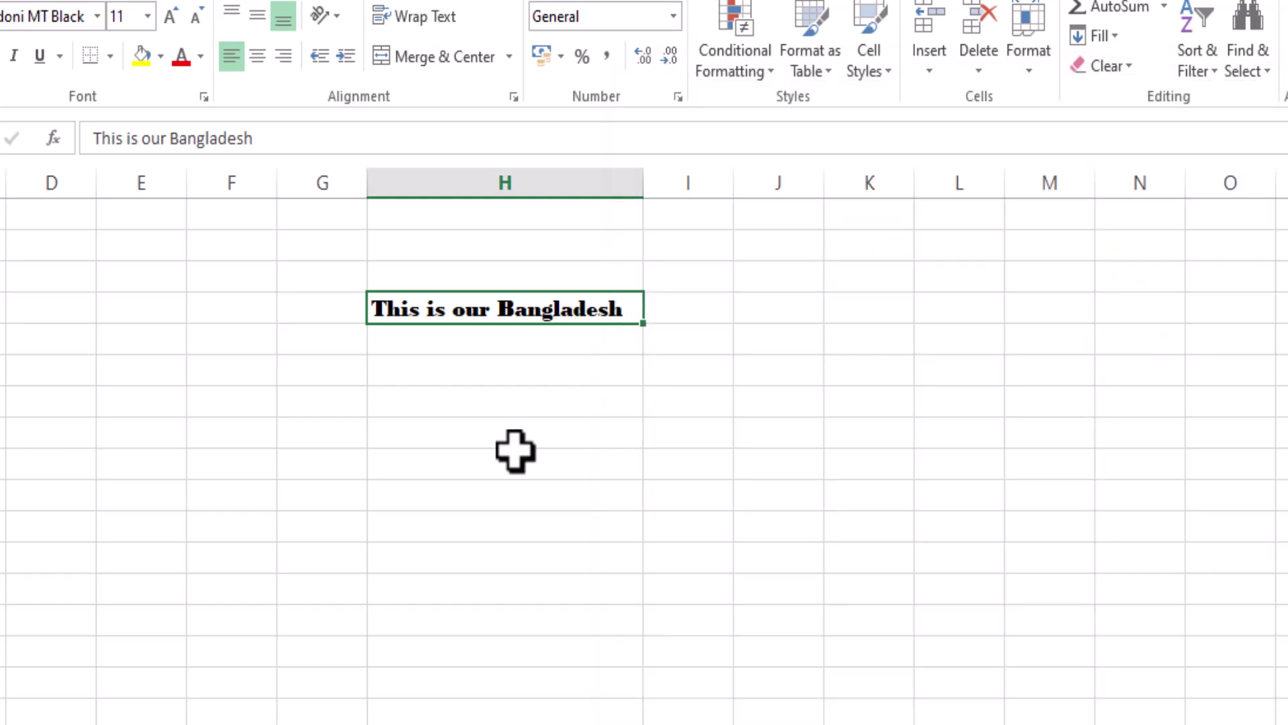
Step: Try rotating the text in cell H4 to -12 degrees through the Format Cell Alignment settings and undo it
click(335, 16)
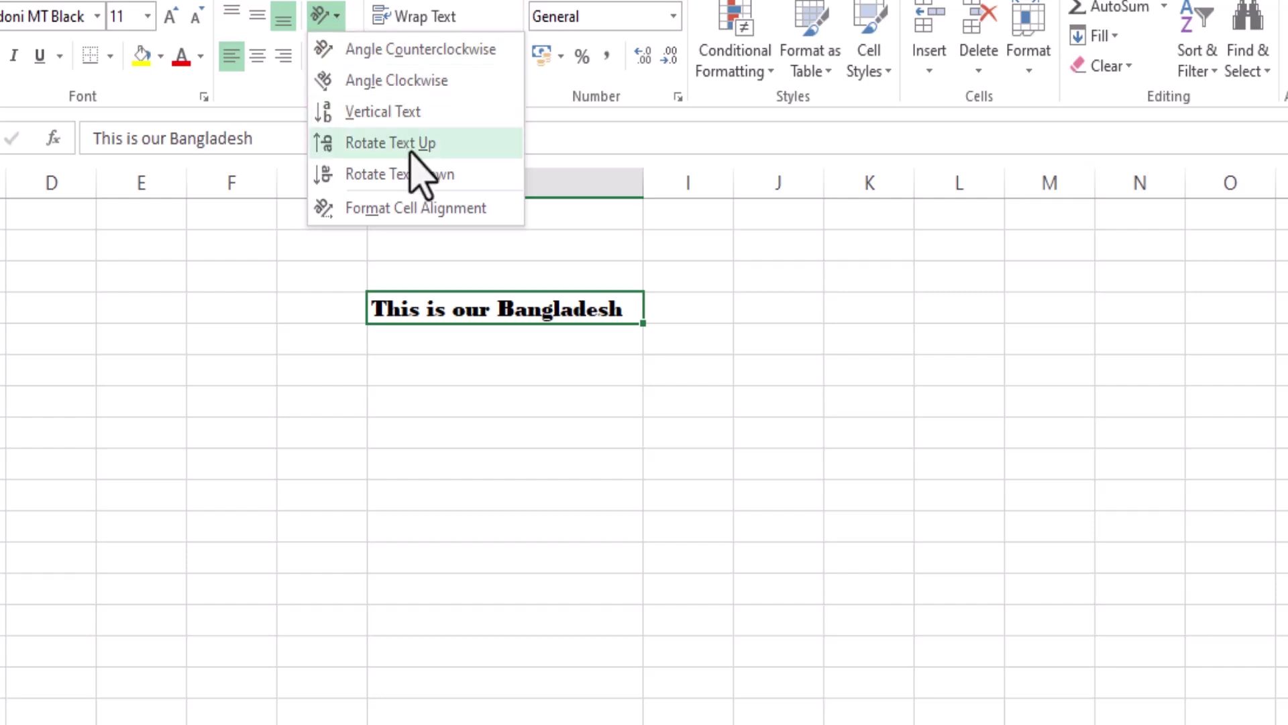
click(424, 216)
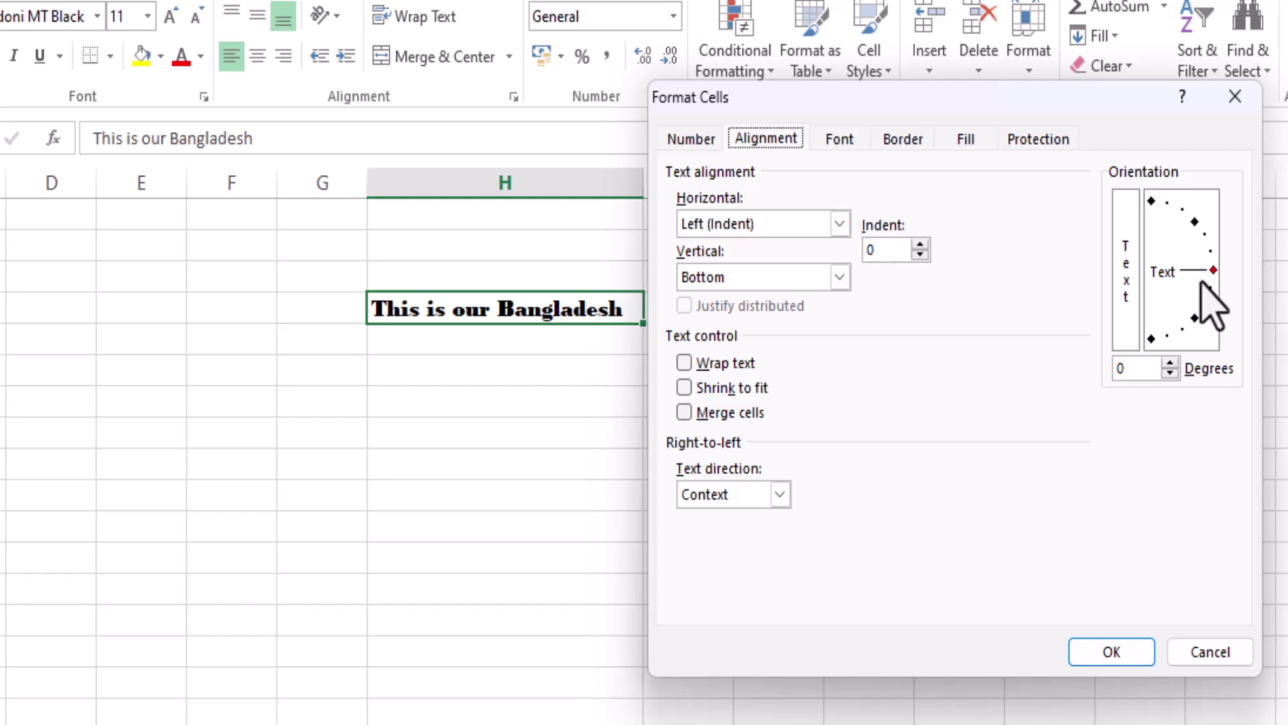
drag(1200, 271, 1201, 273)
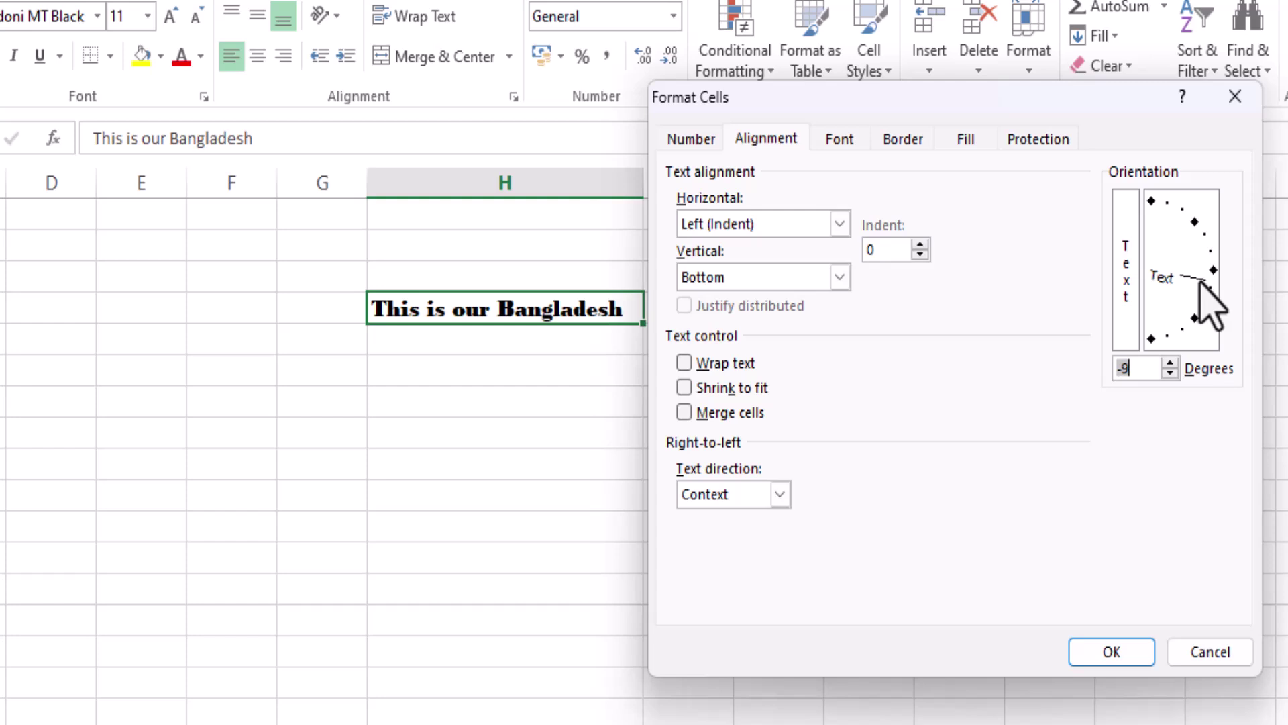
drag(1202, 285, 1202, 290)
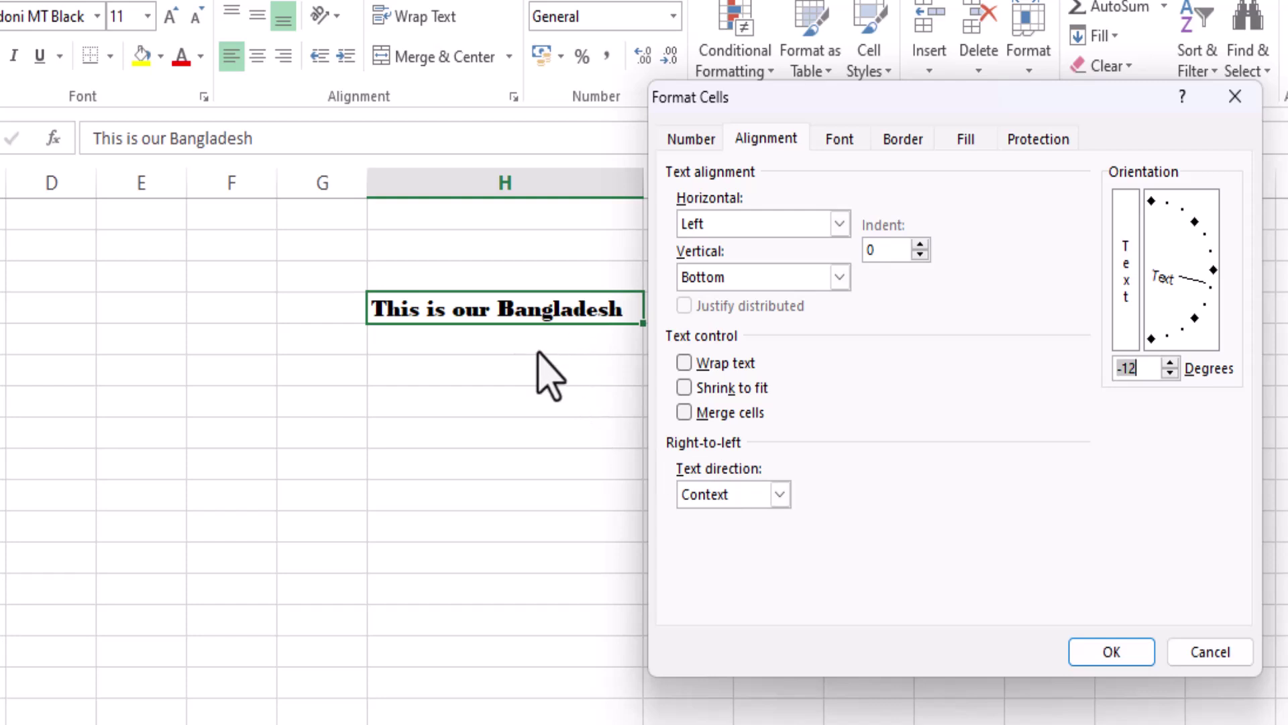
click(1134, 653)
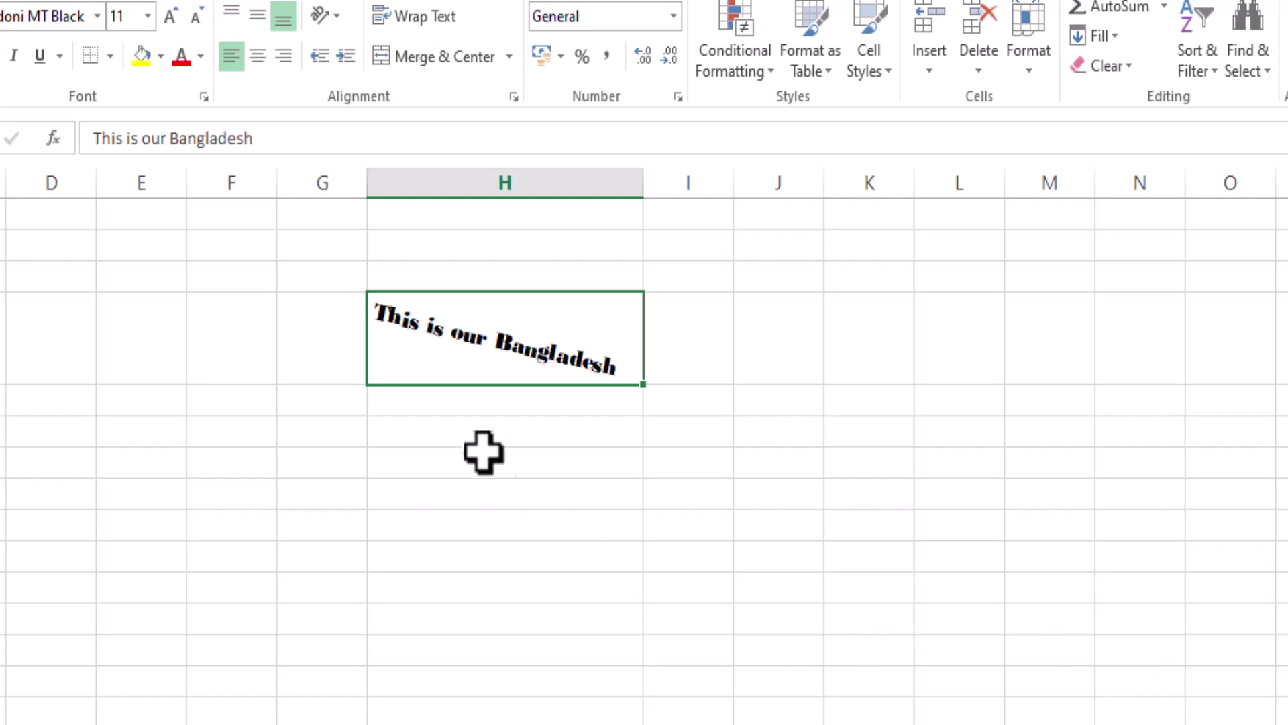
click(501, 526)
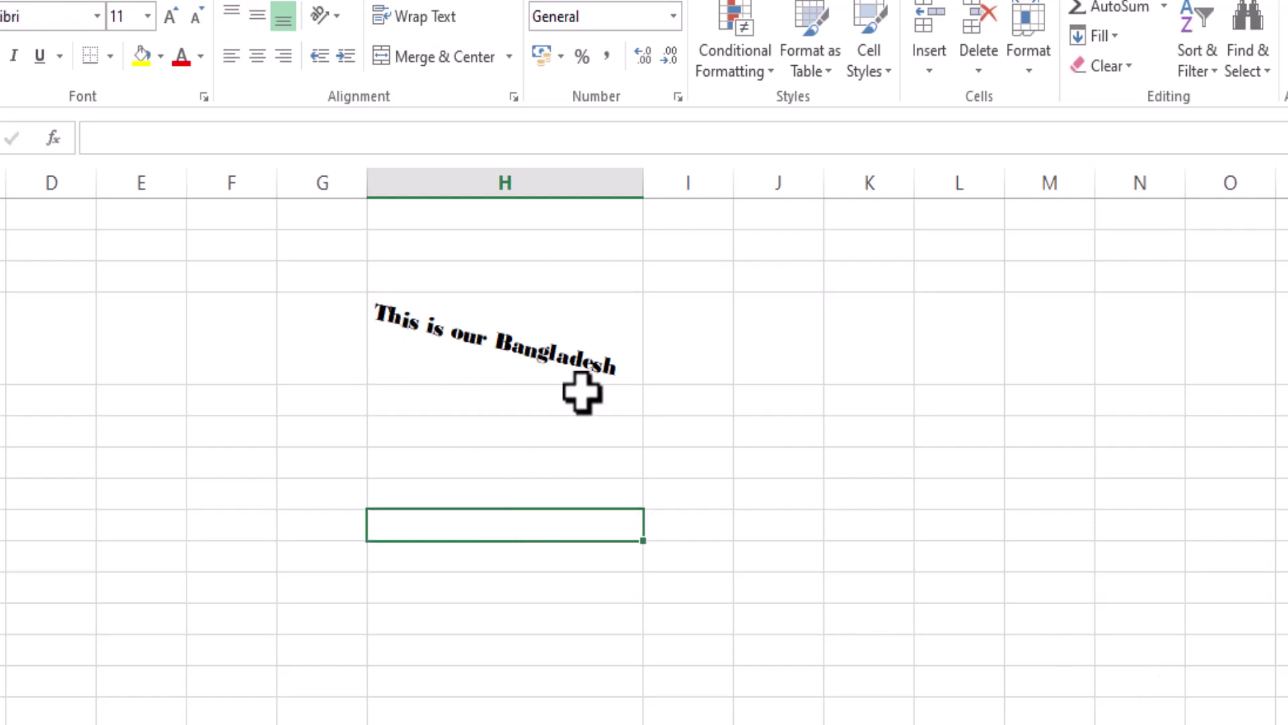
click(567, 338)
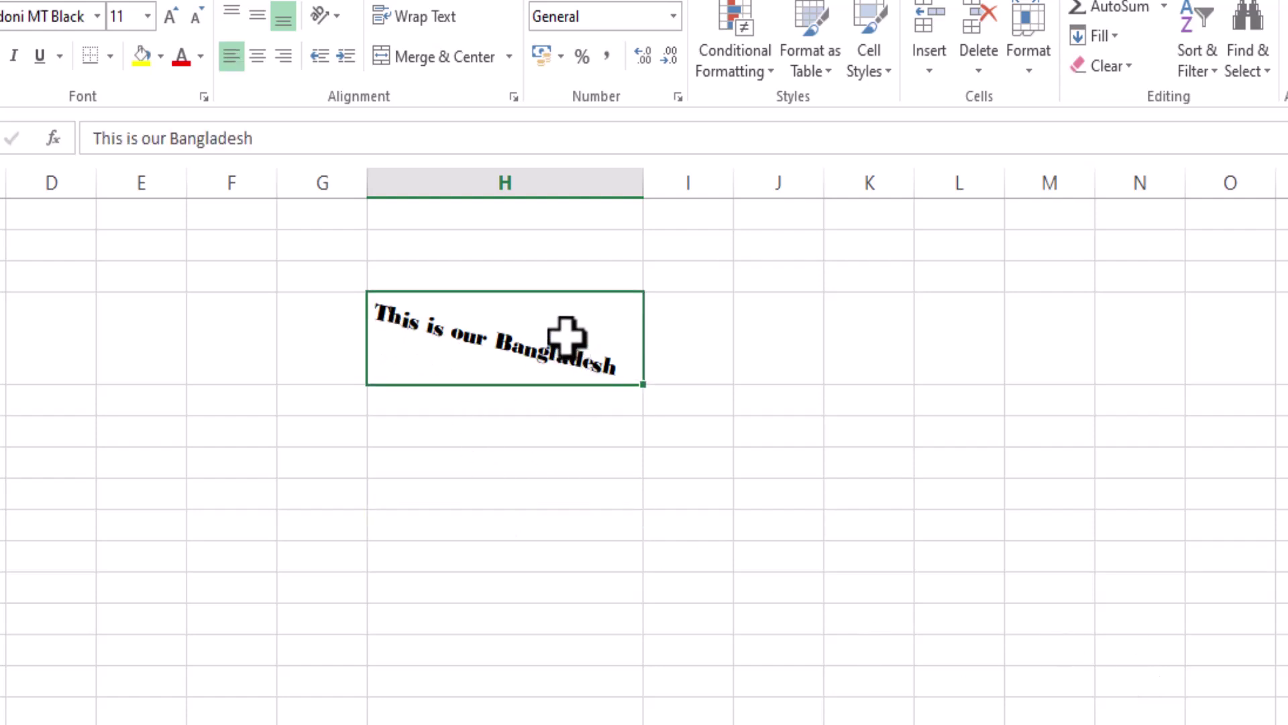
key(ctrl+z)
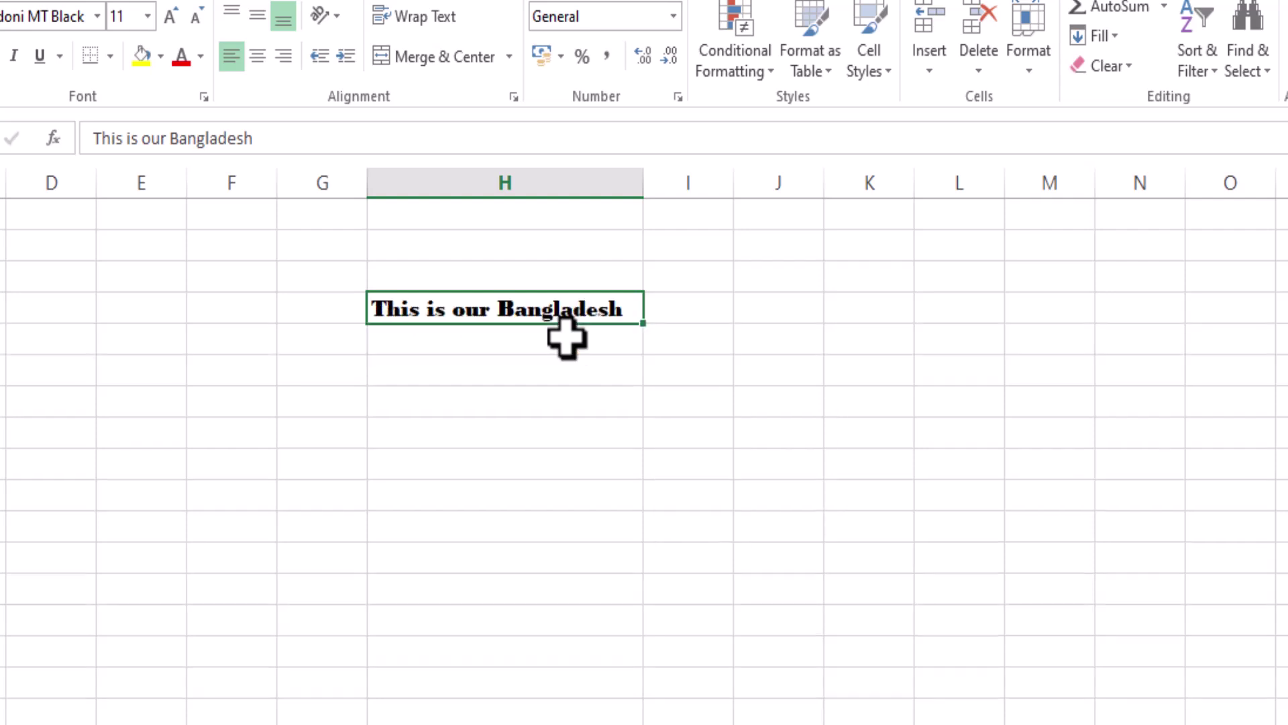
Step: Try rotating the text in cell H4 upward to 11 degrees through the Format Cell Alignment settings and undo it
click(335, 17)
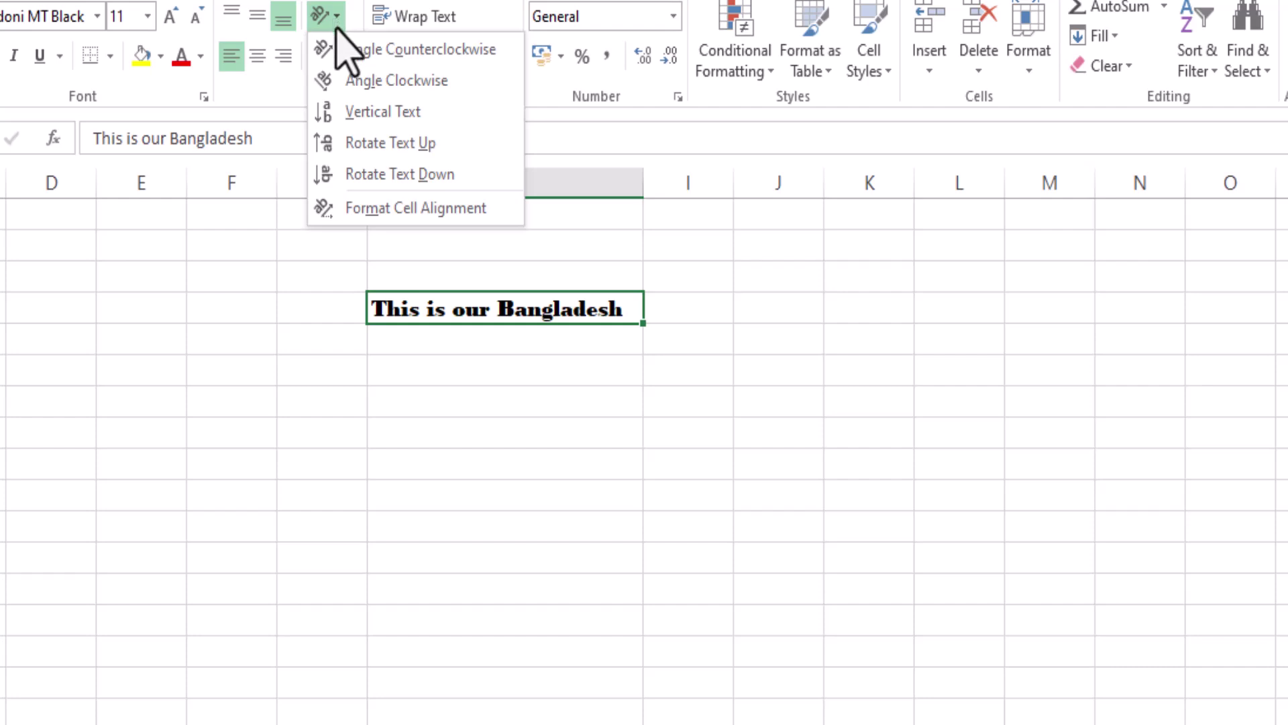
click(399, 209)
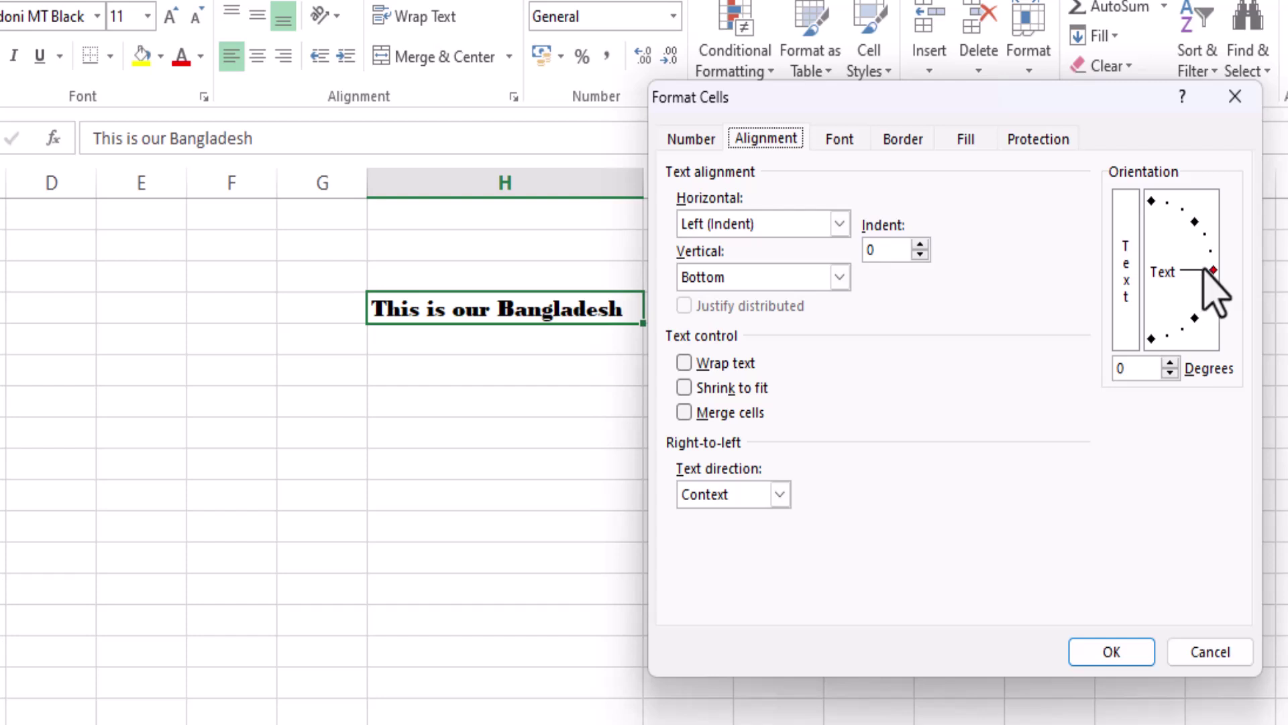
drag(1205, 271, 1200, 260)
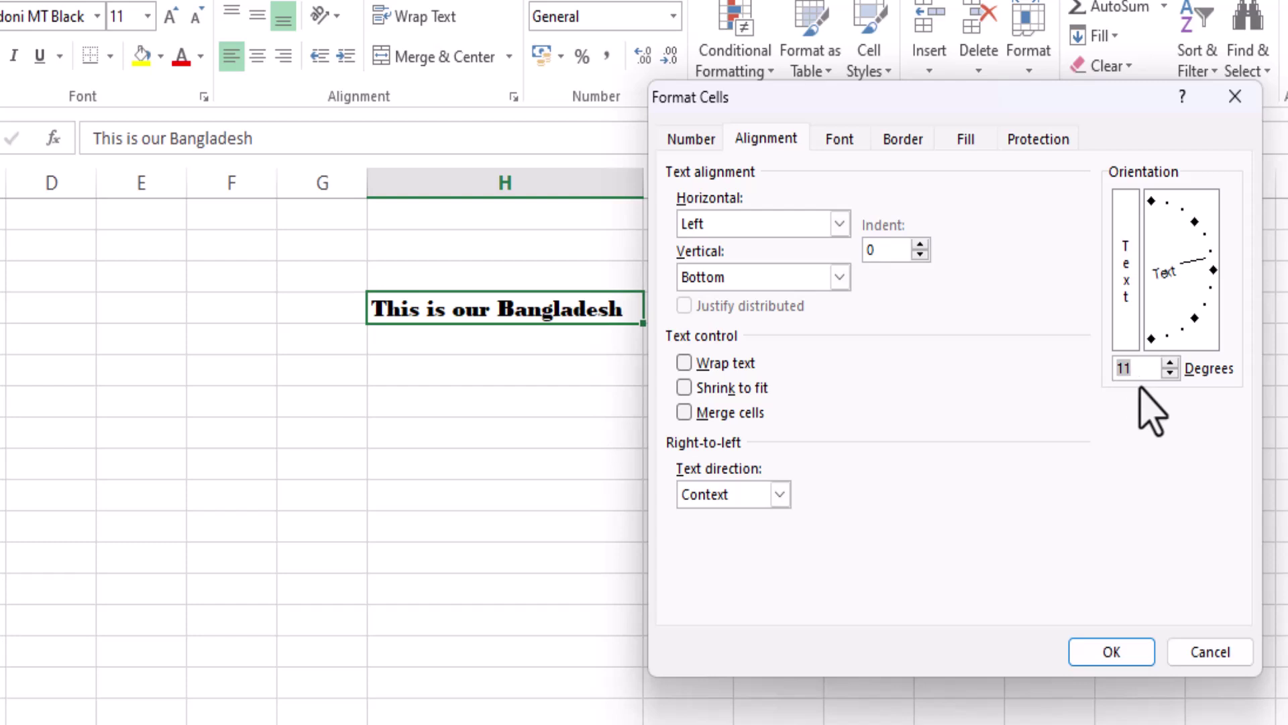
click(1115, 660)
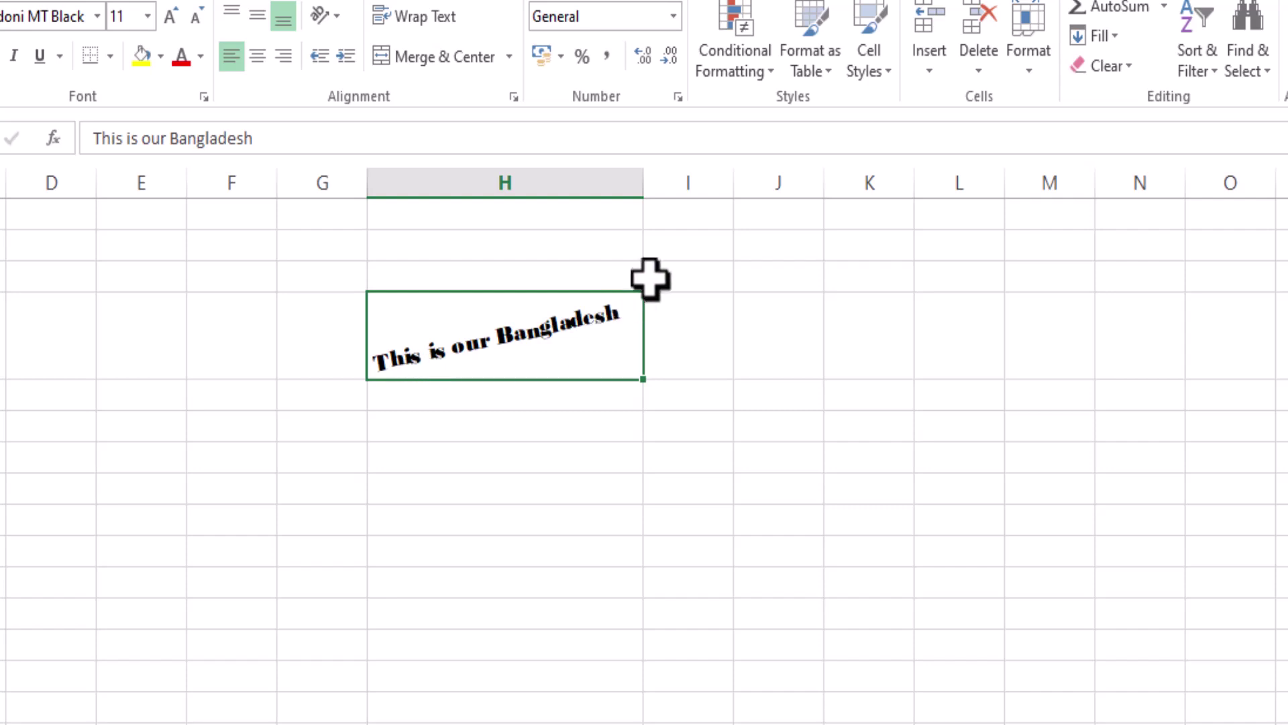
key(ctrl+z)
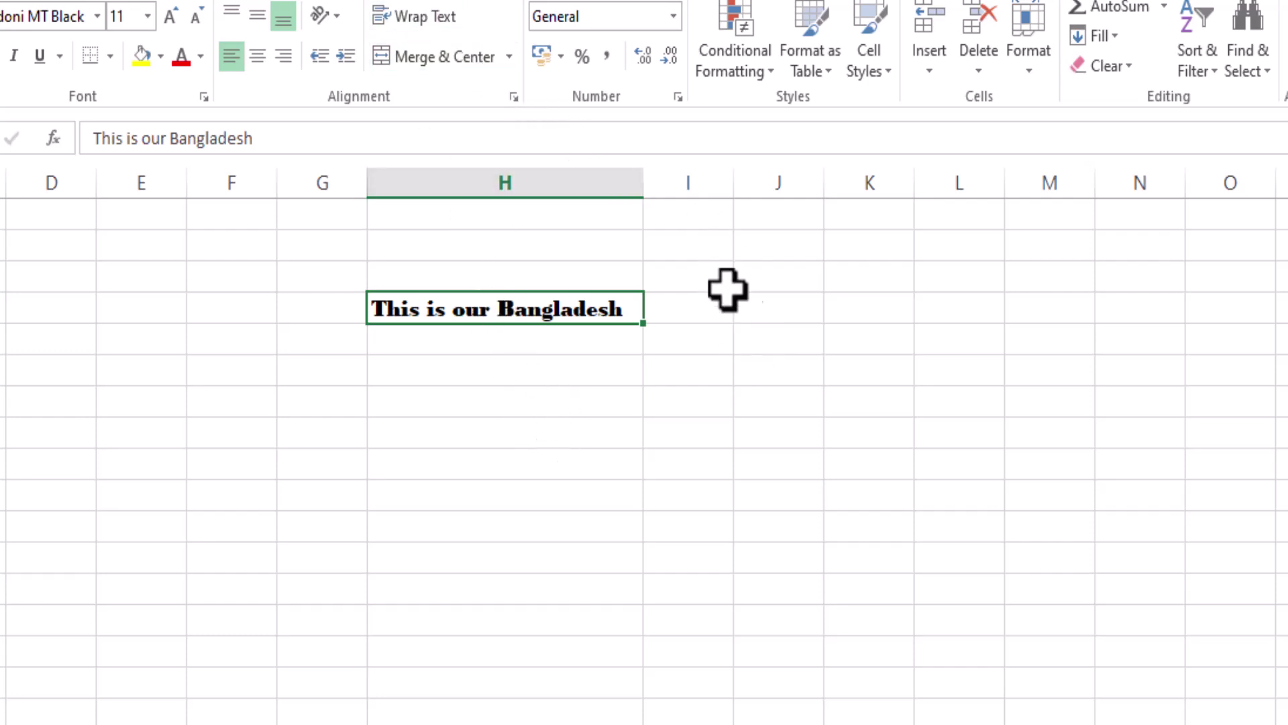
click(758, 335)
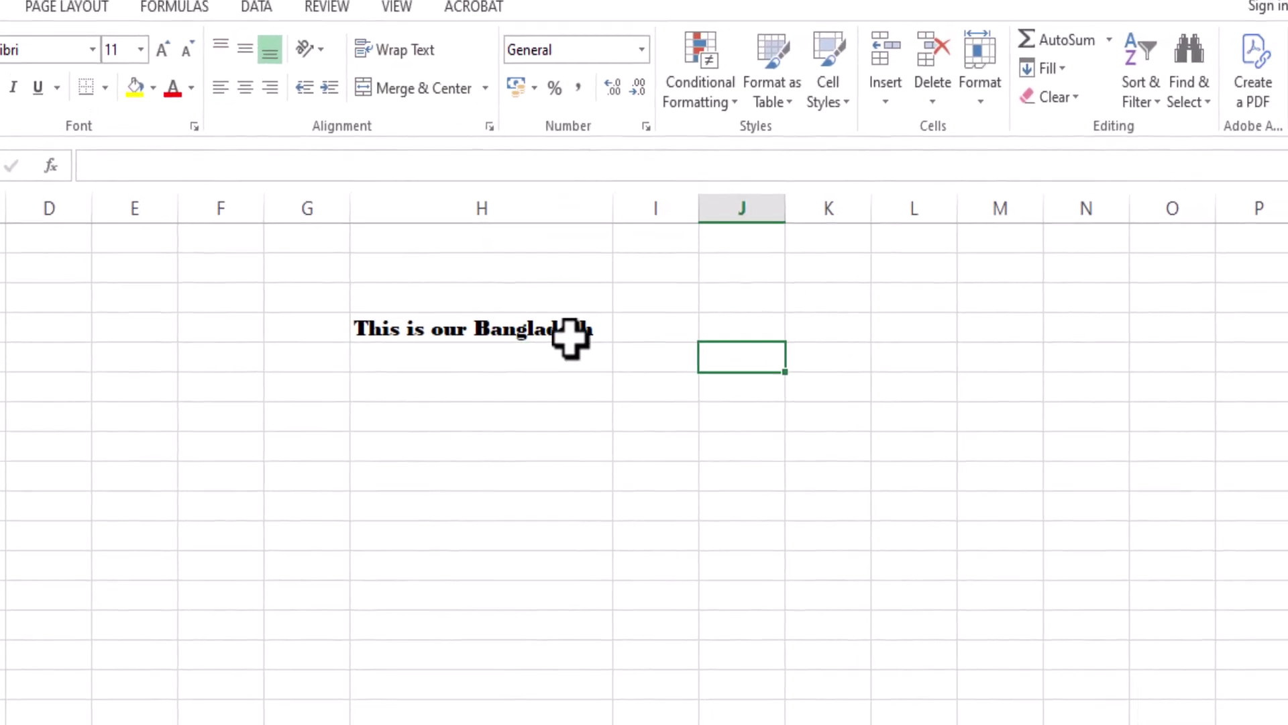
Step: Copy the text from cell H4 into cell D4
click(559, 333)
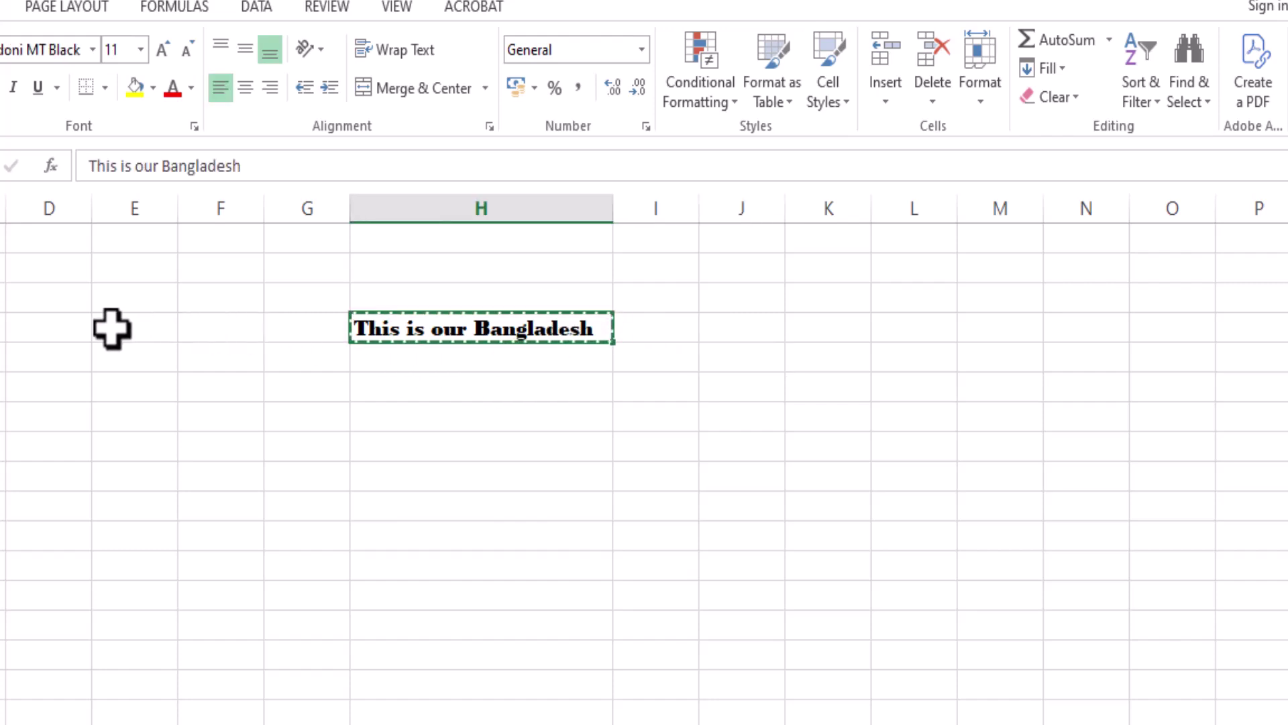
click(66, 331)
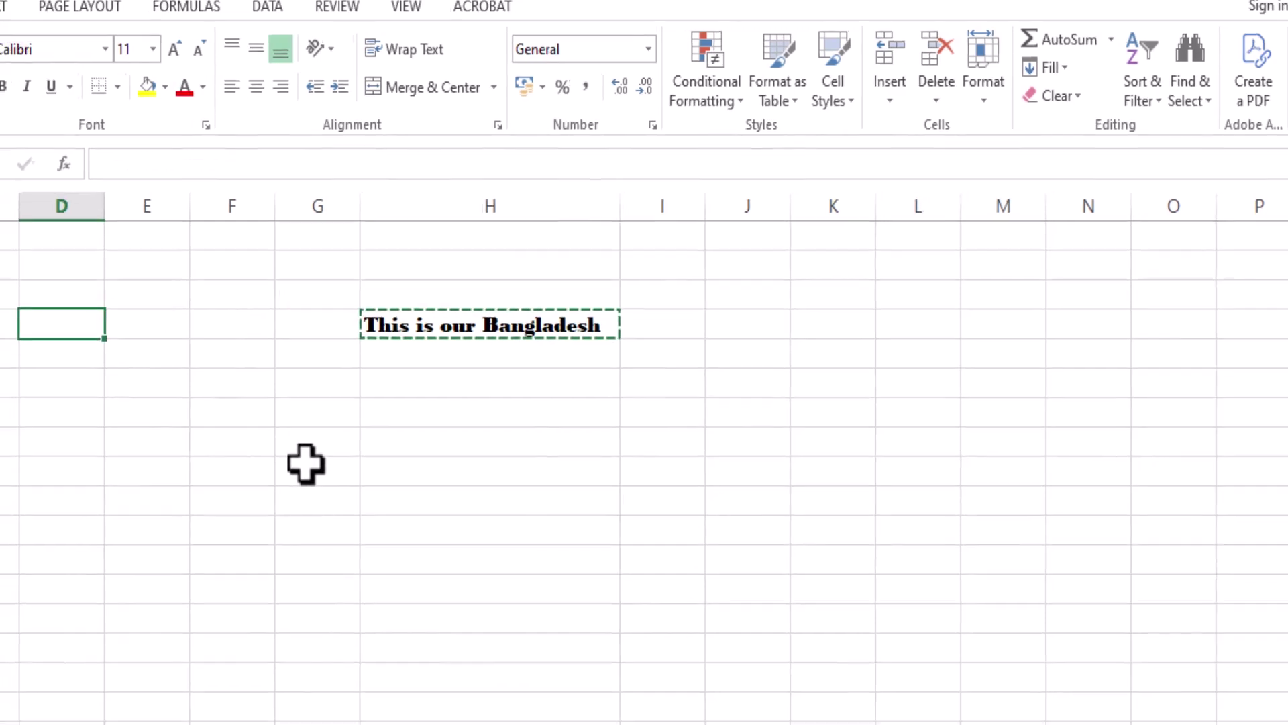
key(ctrl+v)
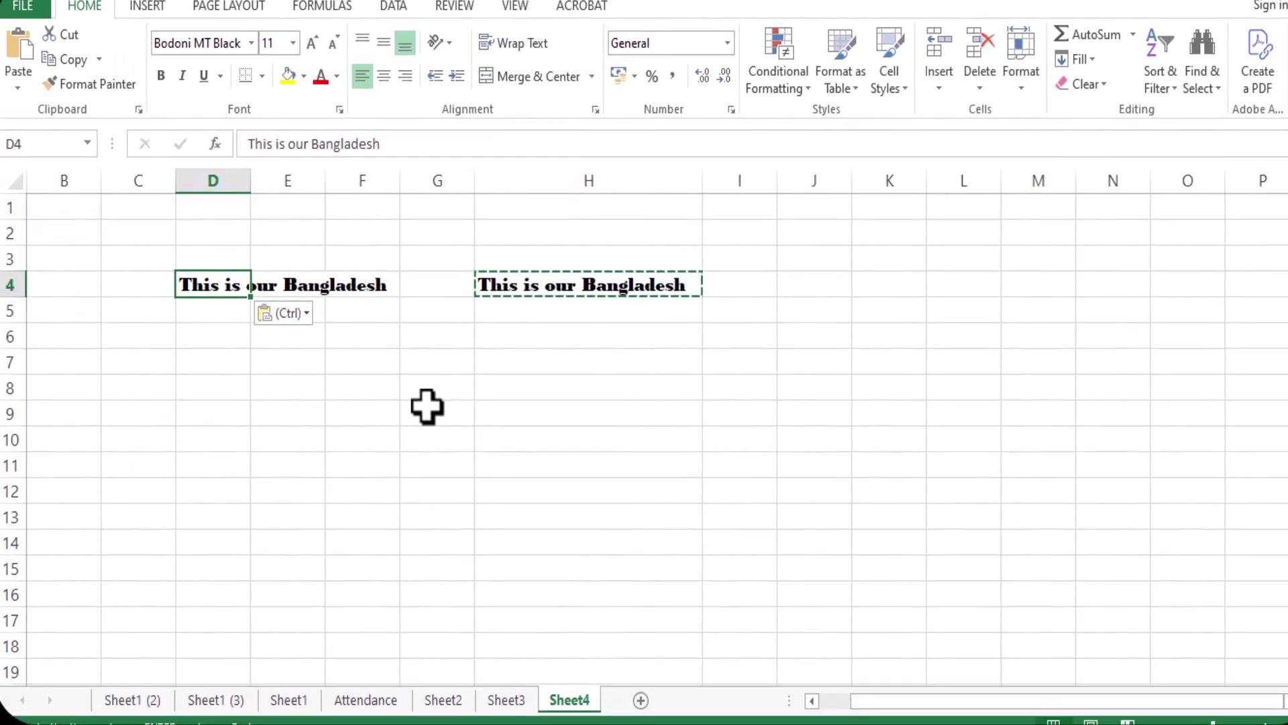
click(427, 406)
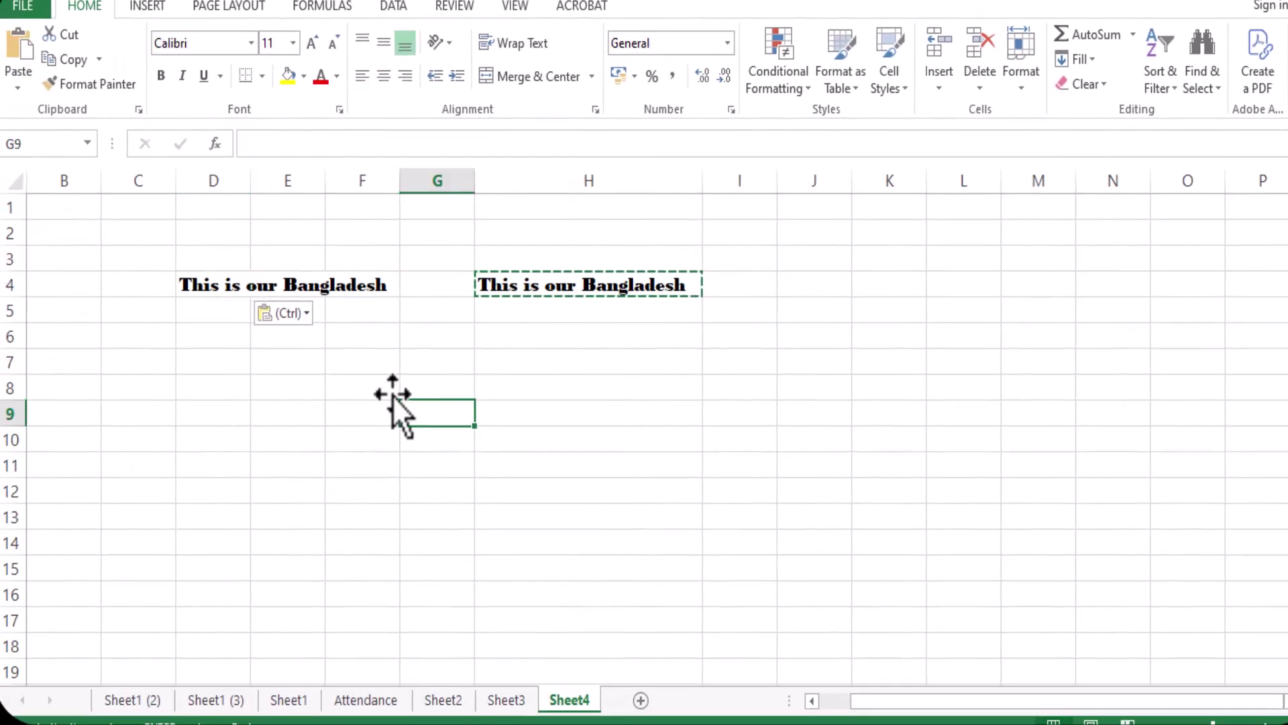
click(210, 287)
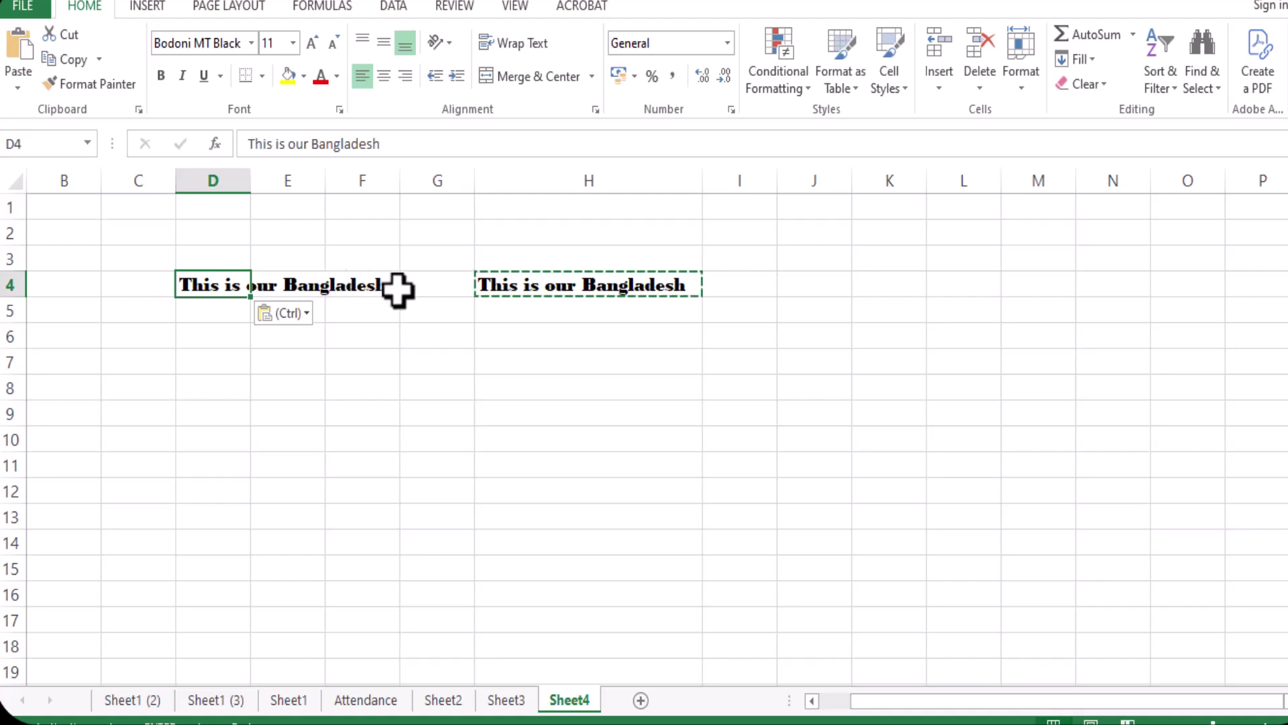
double_click(336, 489)
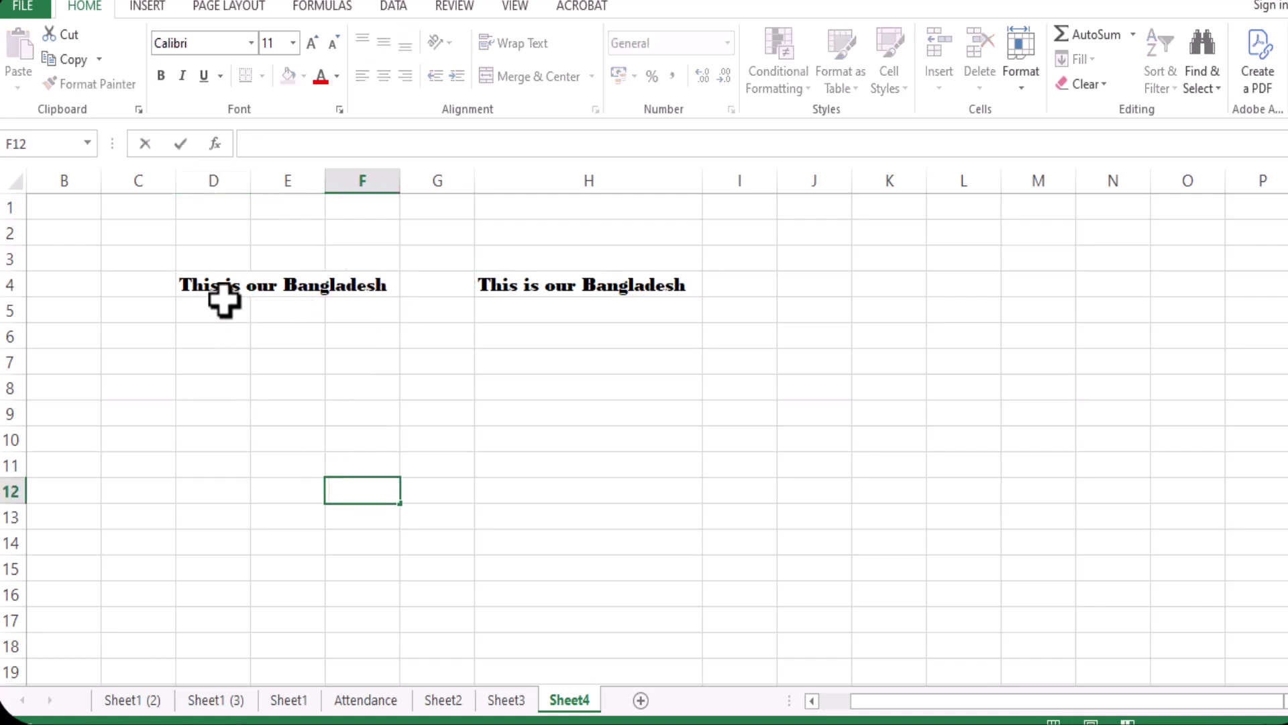
Step: Try Wrap Text on cell D4, view the wrapped lines, and turn the wrapping off again
drag(208, 285, 348, 284)
click(225, 275)
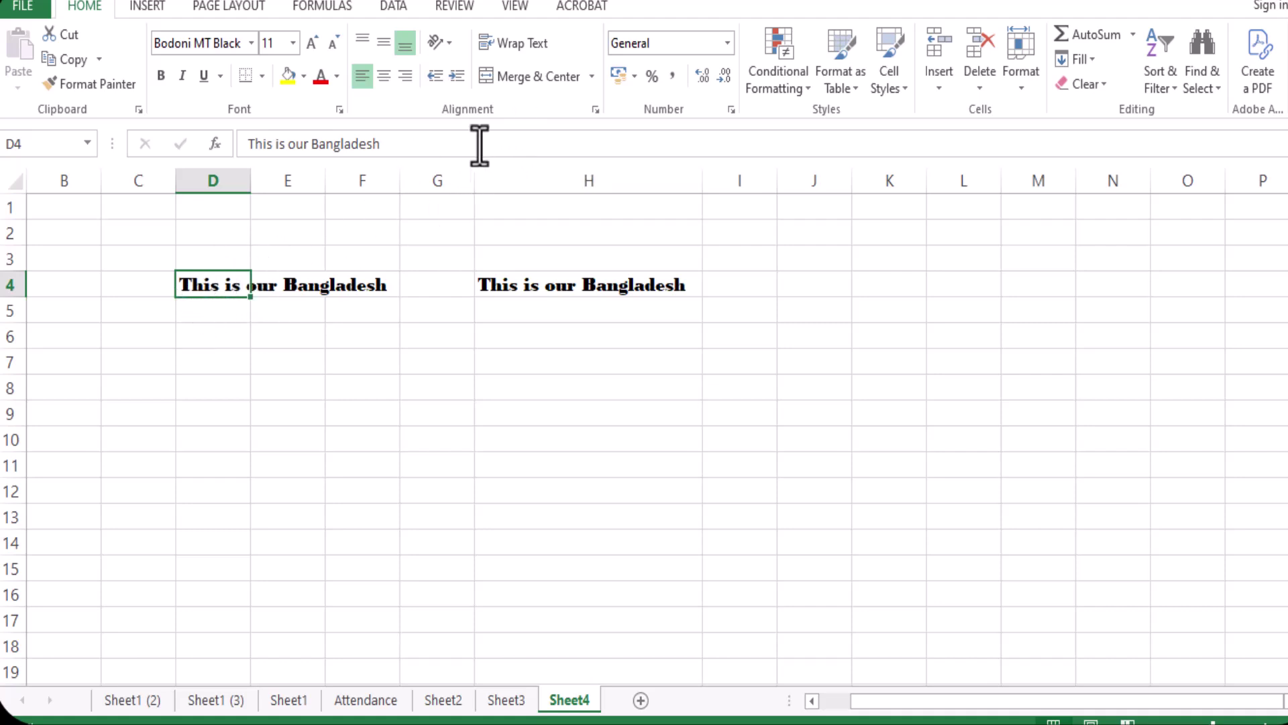
click(523, 61)
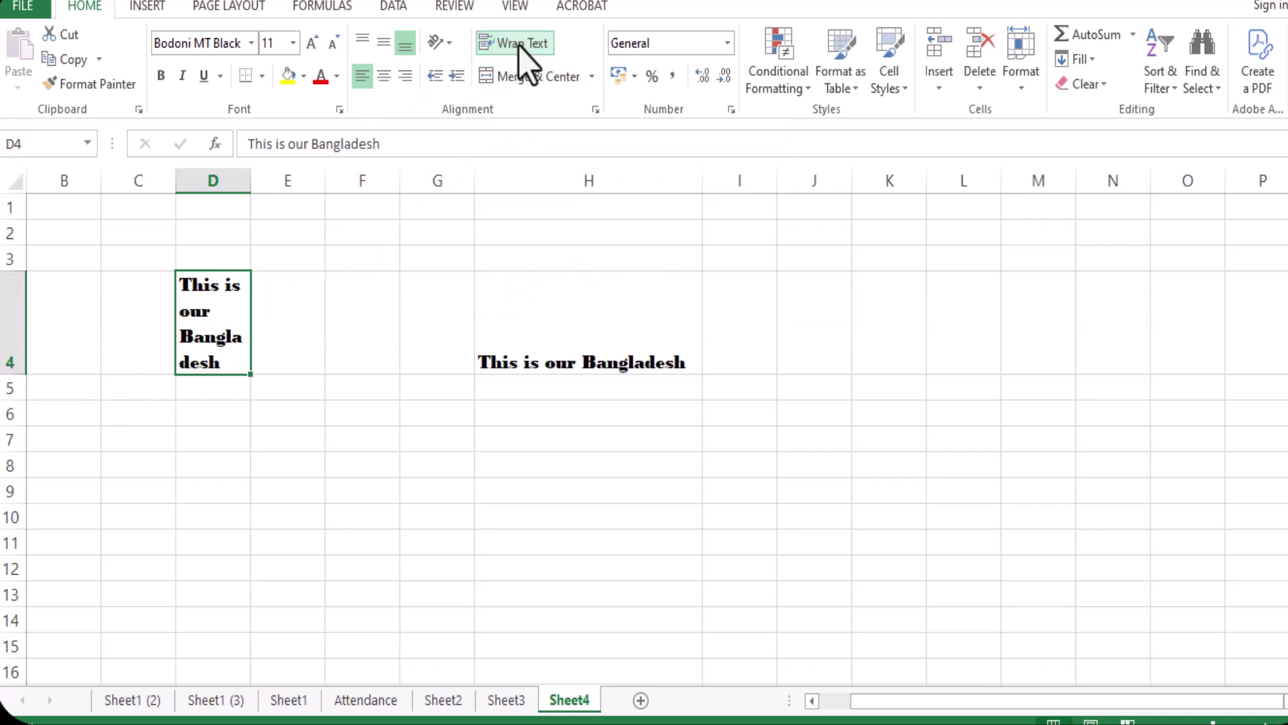
click(264, 498)
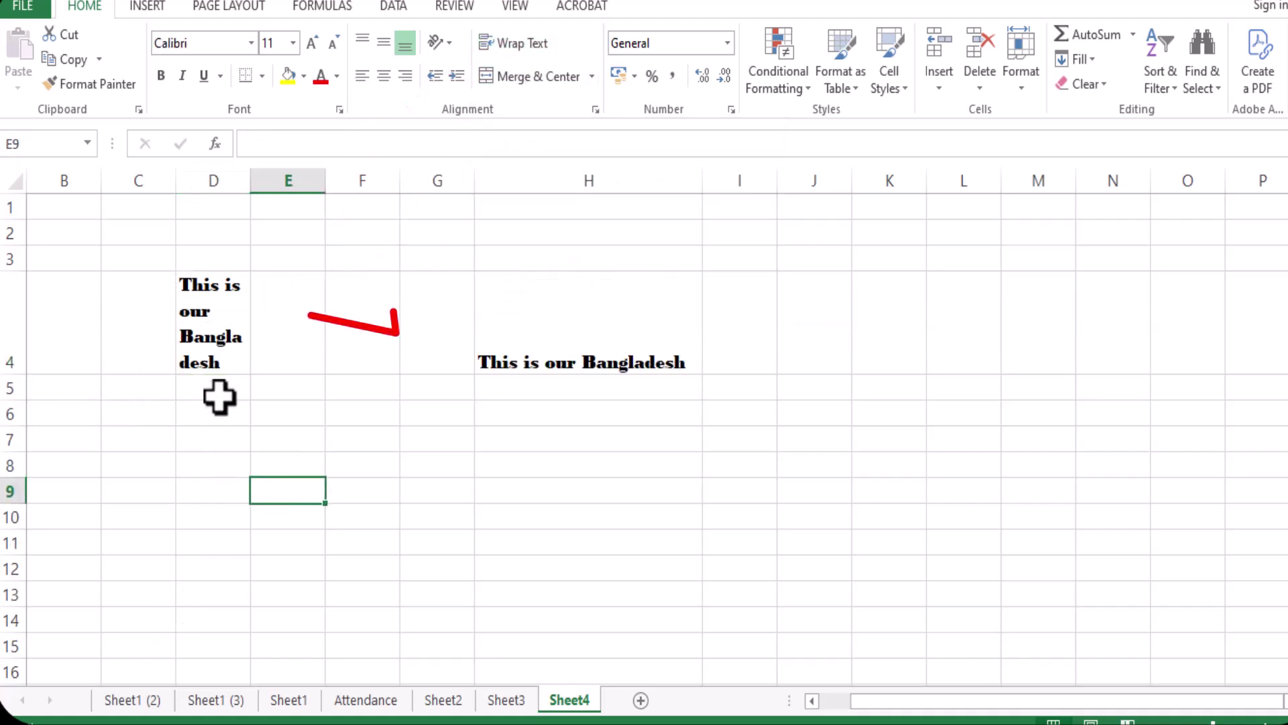
click(211, 281)
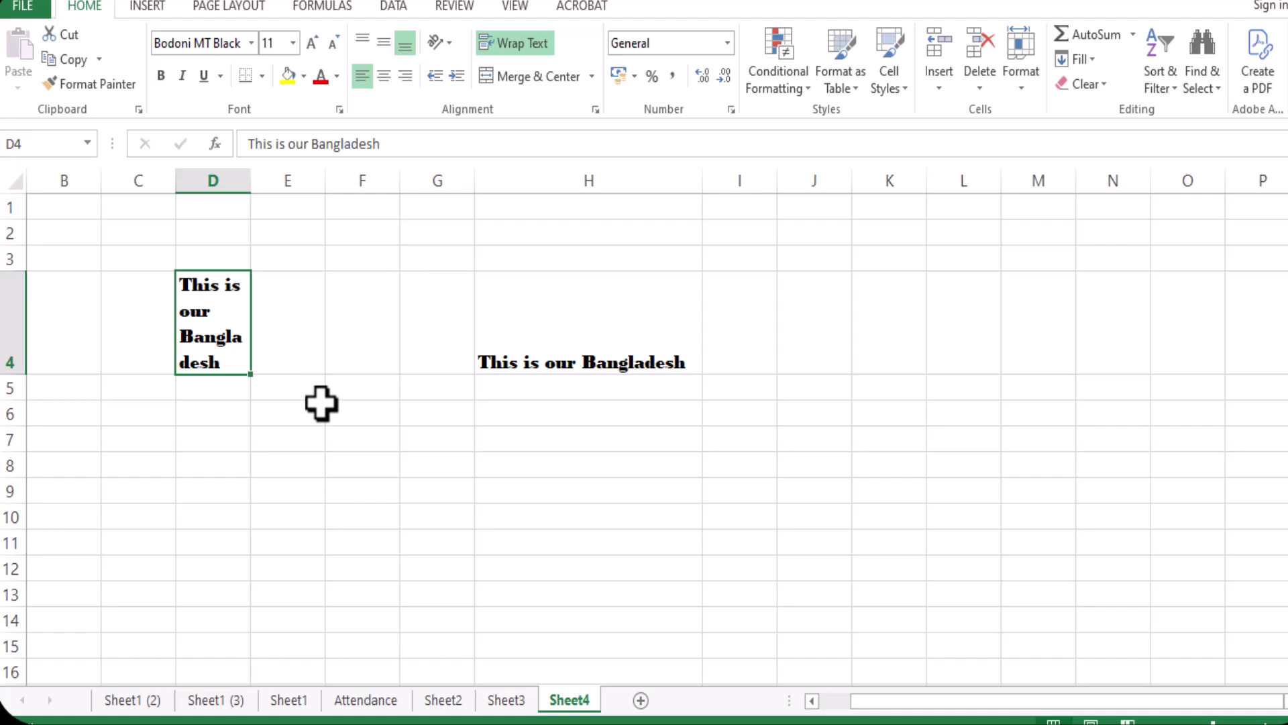
key(alt+h+w)
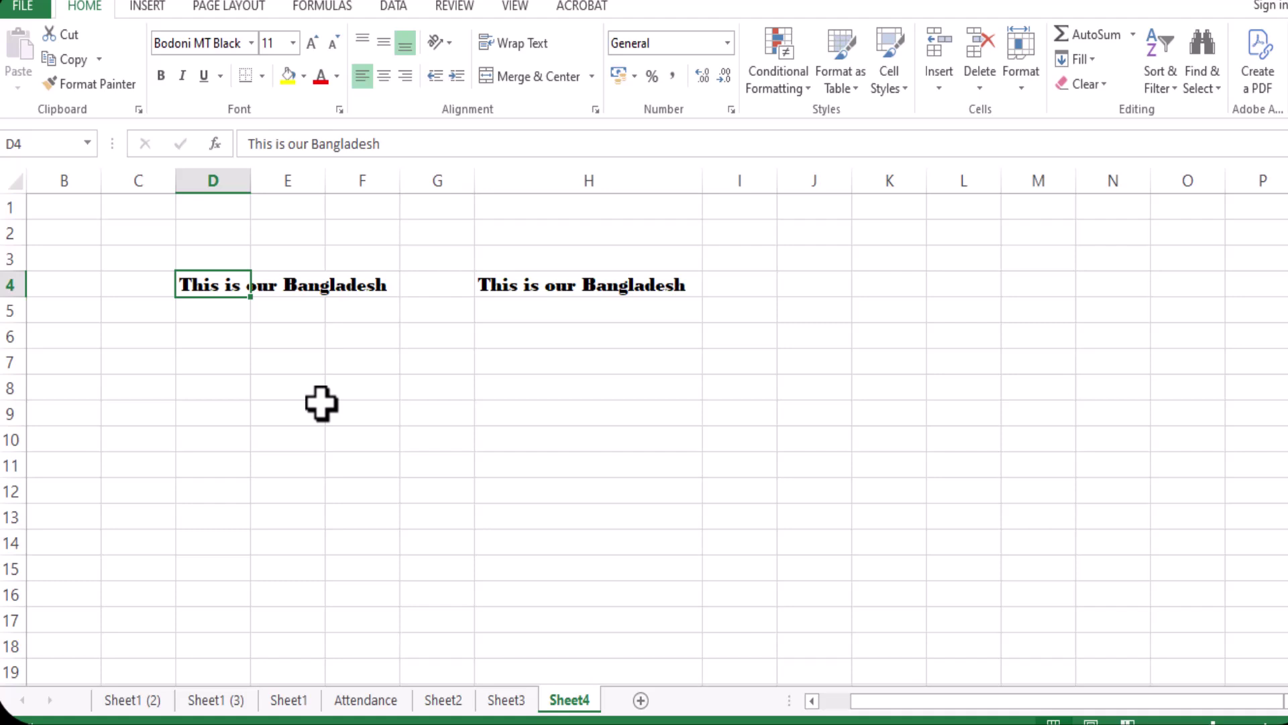
Step: Merge and center cells D4 to F4 around the text
click(342, 421)
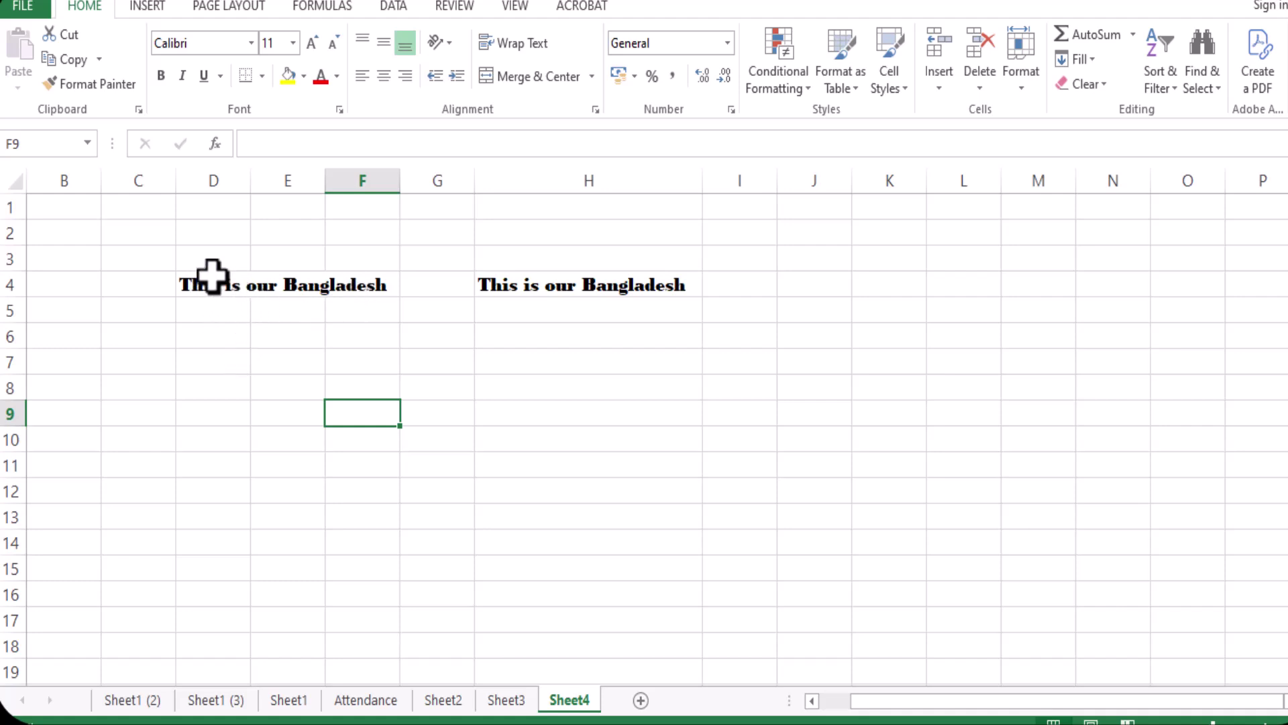
drag(209, 282, 357, 282)
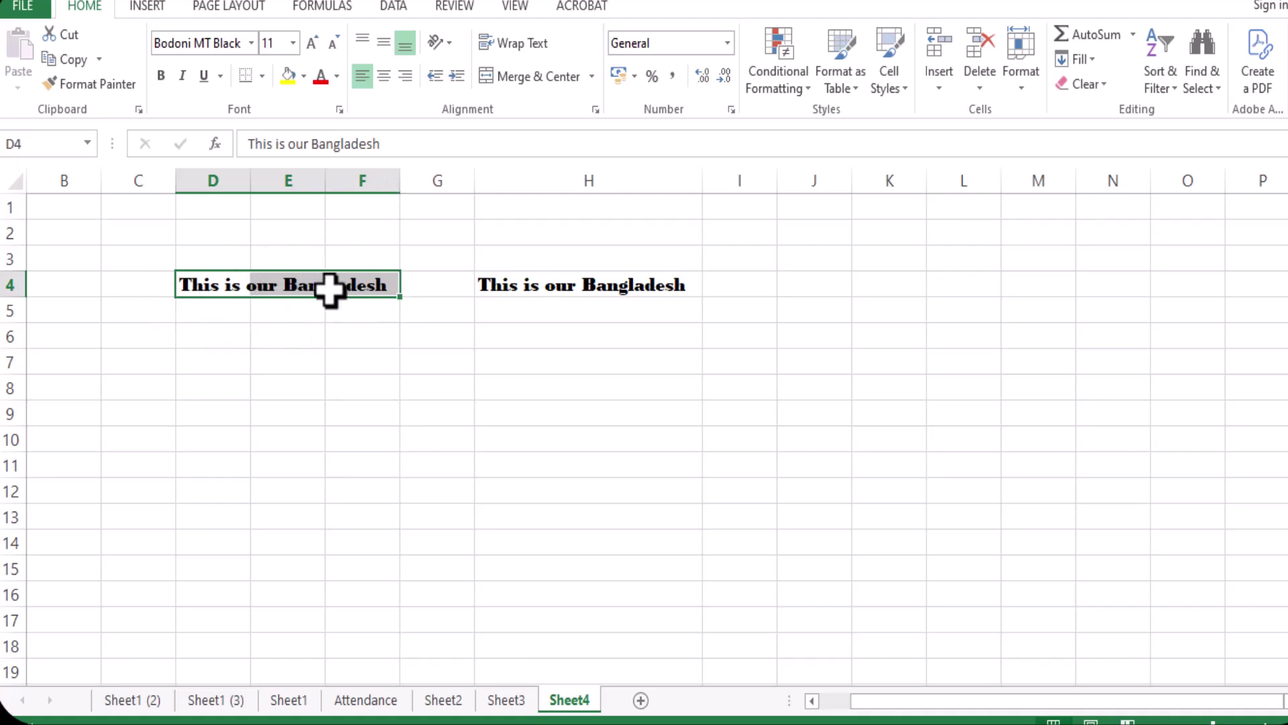
click(541, 82)
click(560, 574)
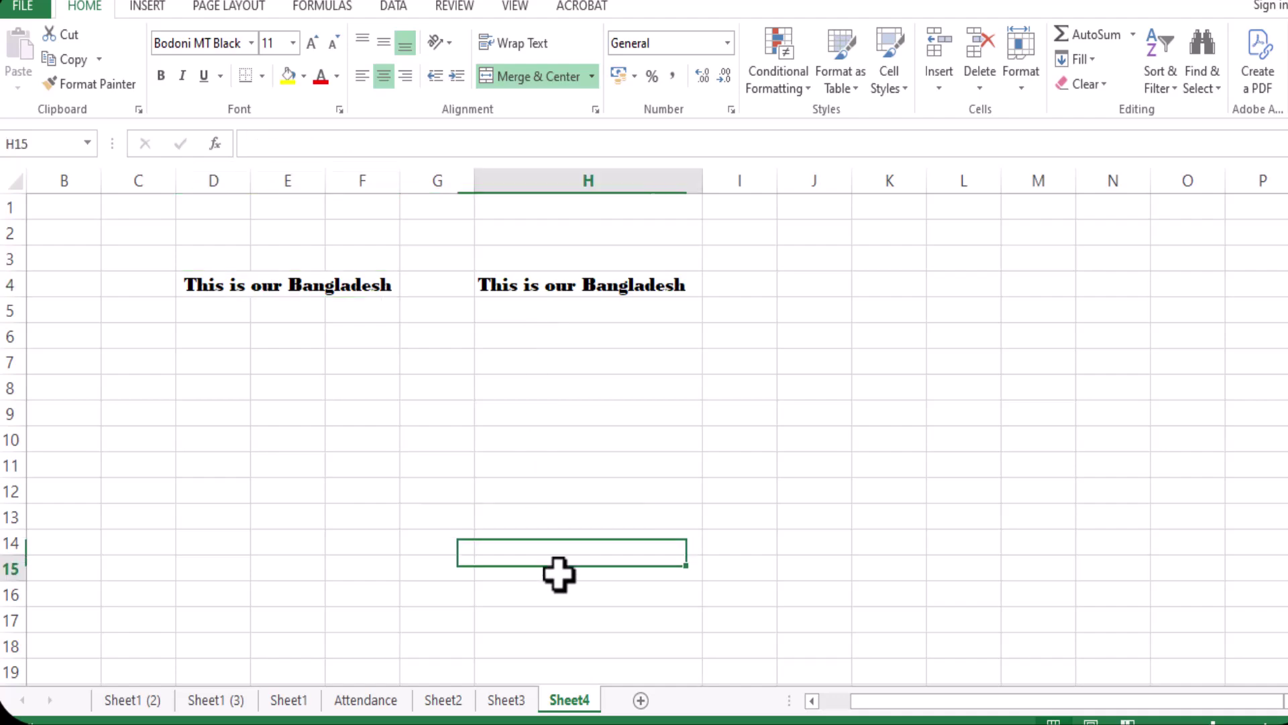
click(269, 463)
Step: Fill the merged cell D4:F4 with yellow
click(232, 287)
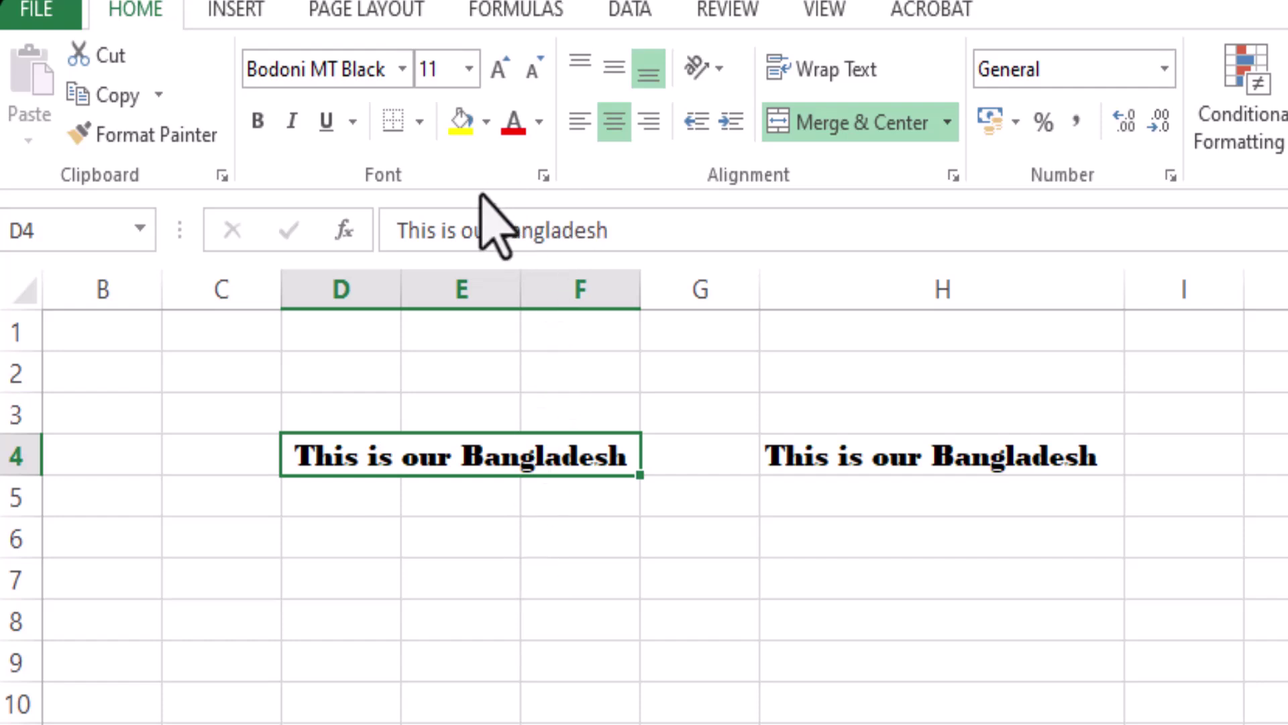
click(456, 125)
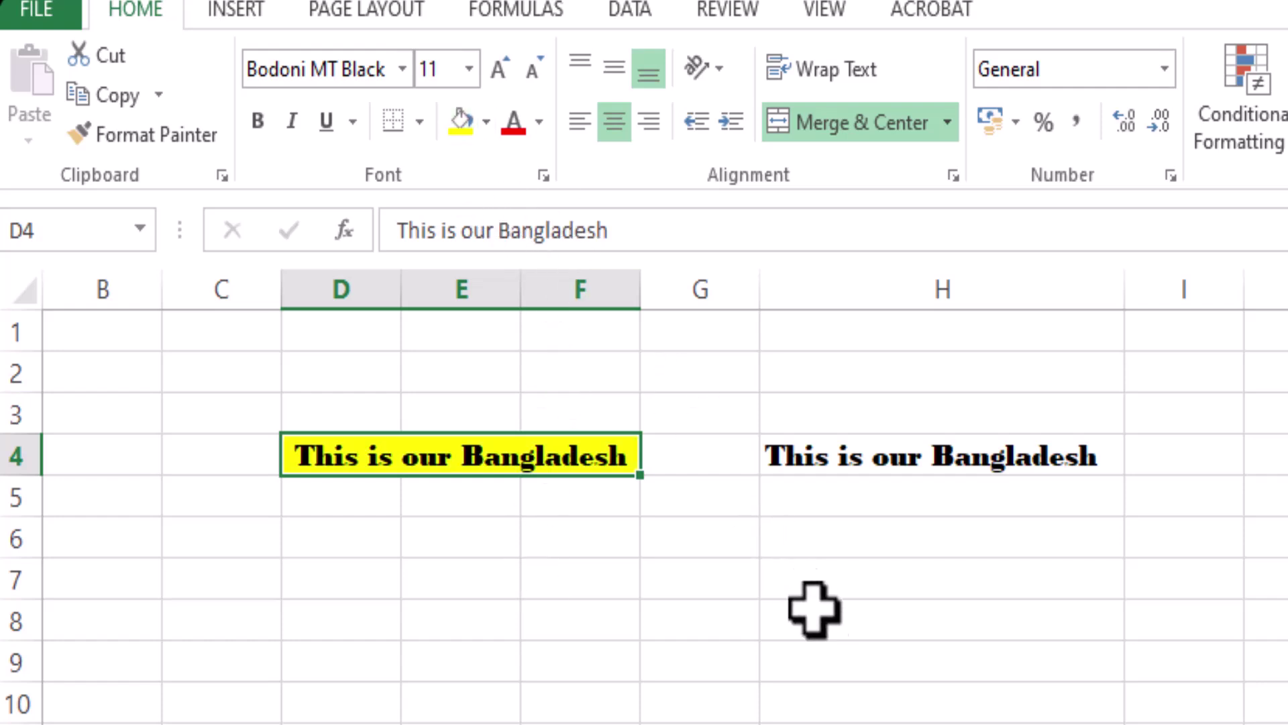
click(832, 661)
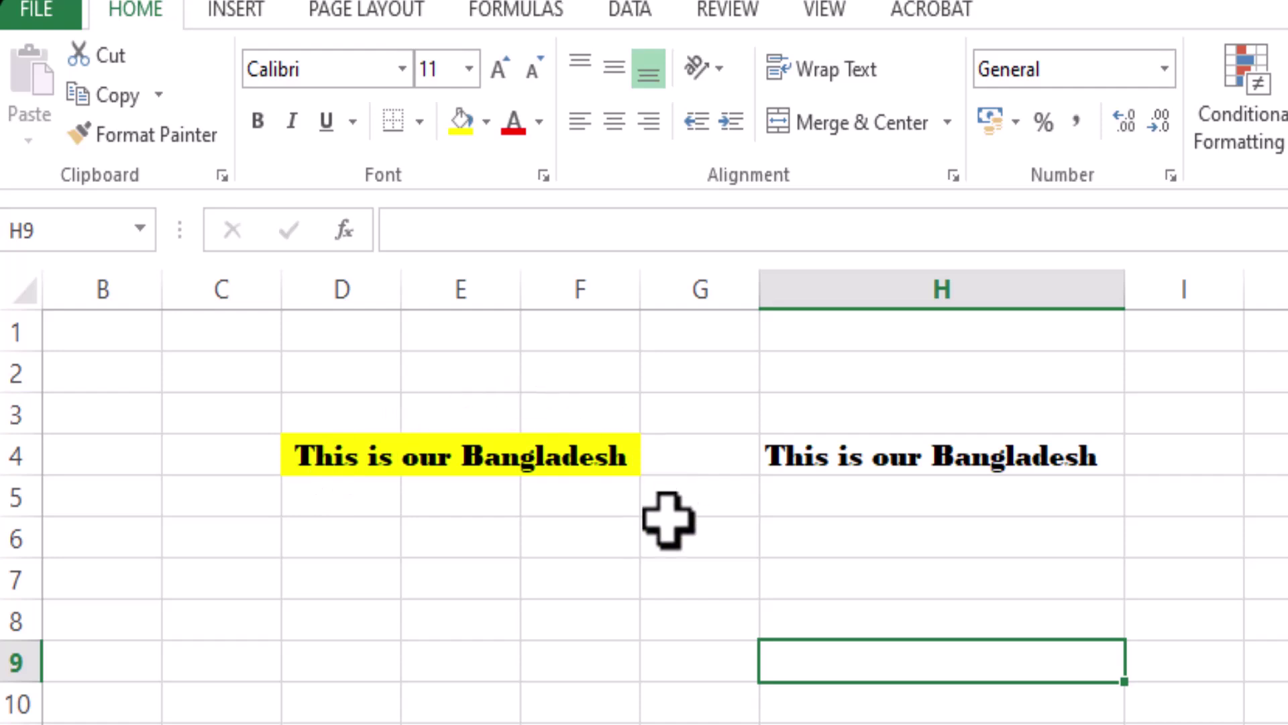
Step: Apply a Thick Box Border to the yellow merged cell D4:F4
click(570, 463)
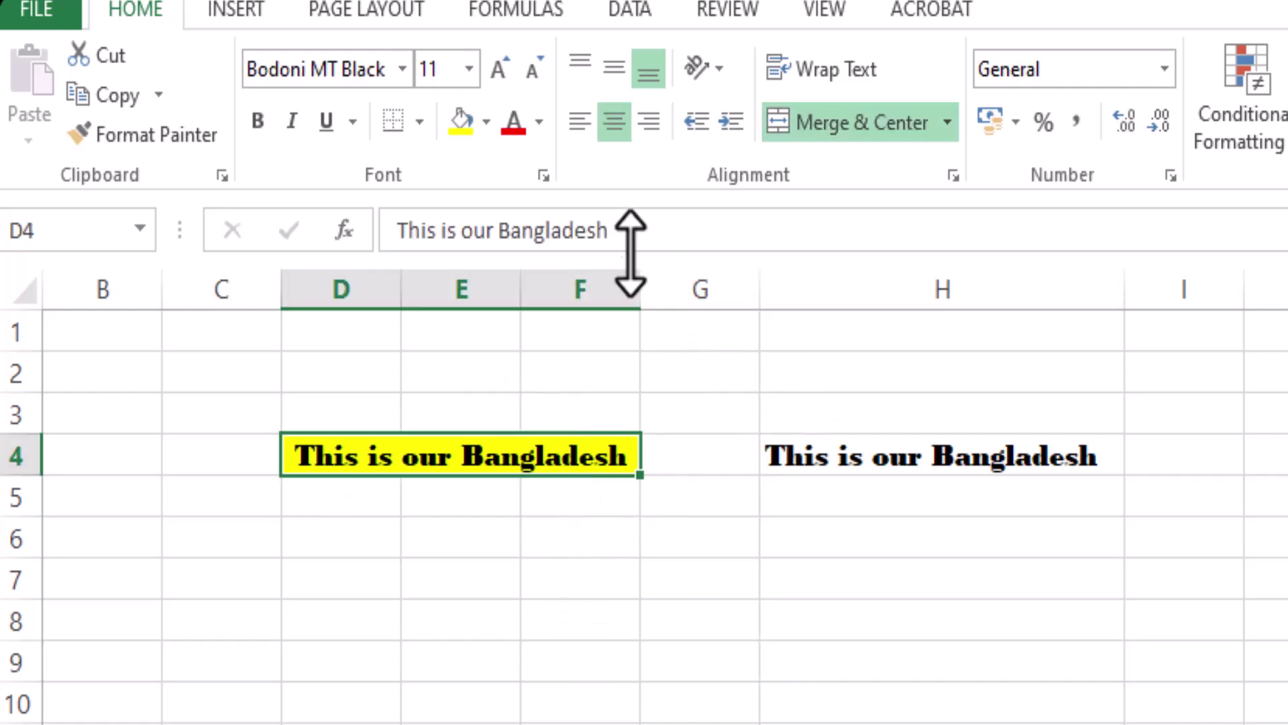
click(420, 123)
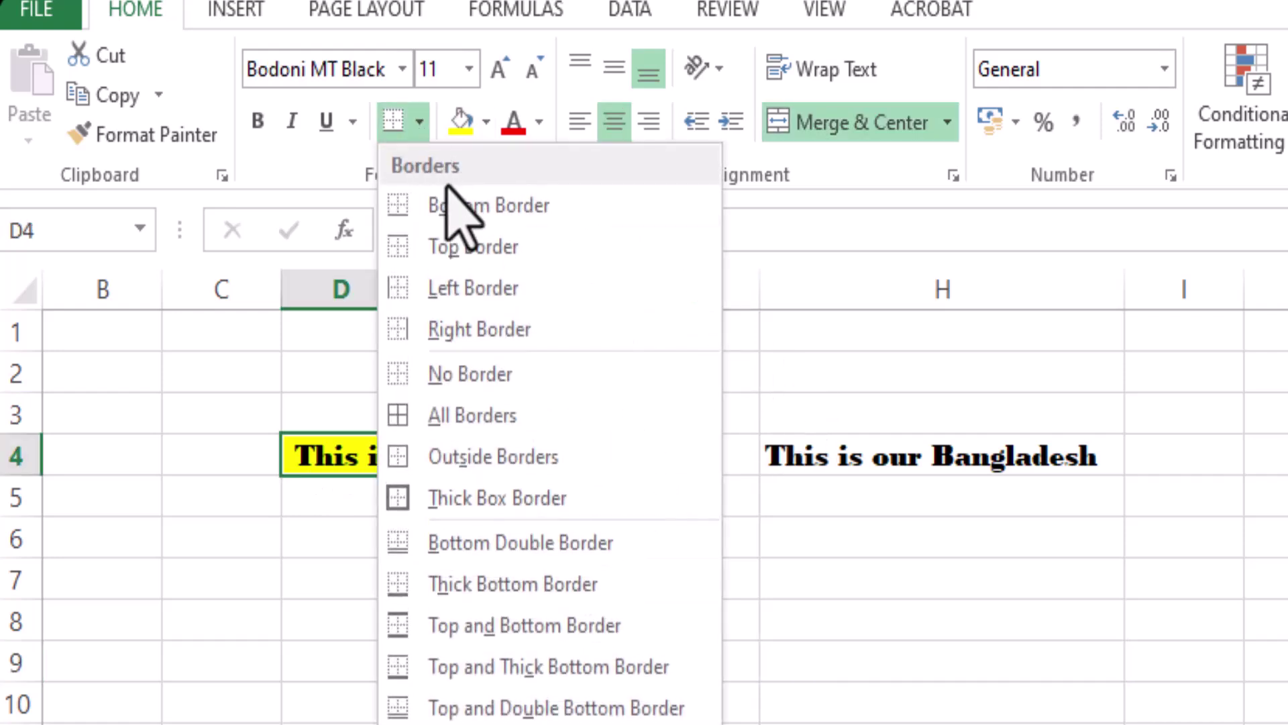
click(487, 507)
click(765, 722)
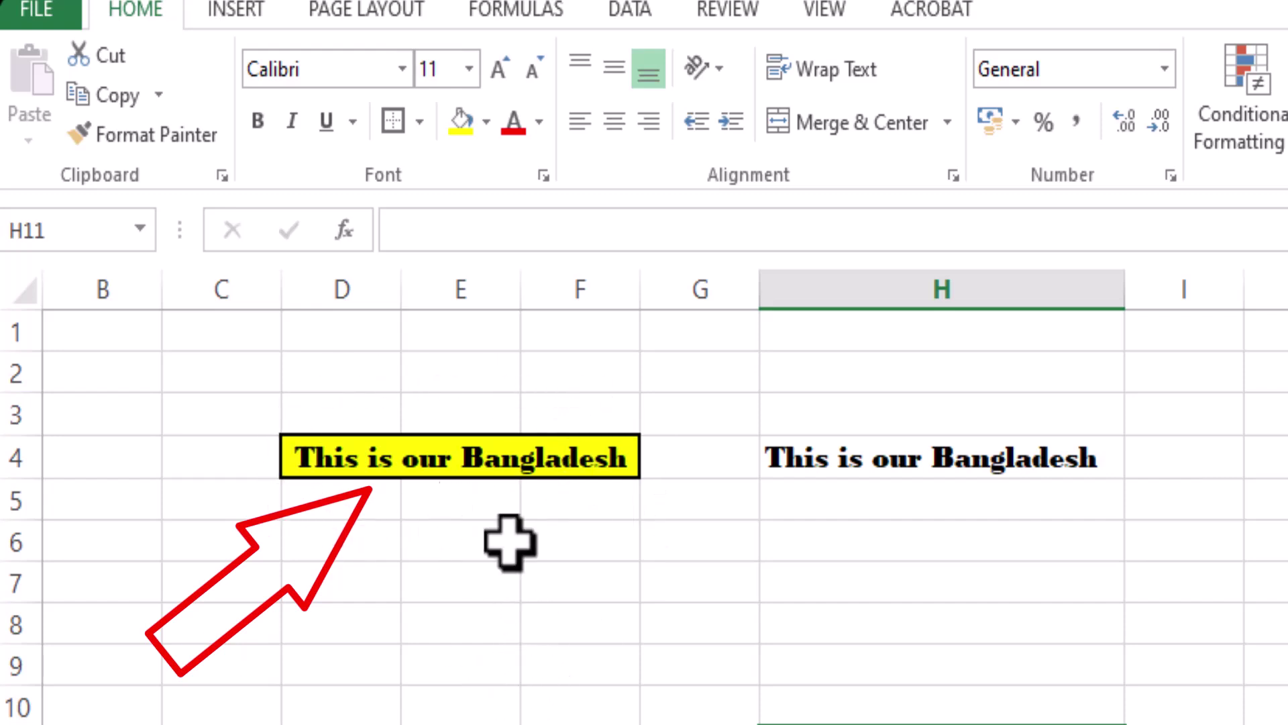
click(939, 665)
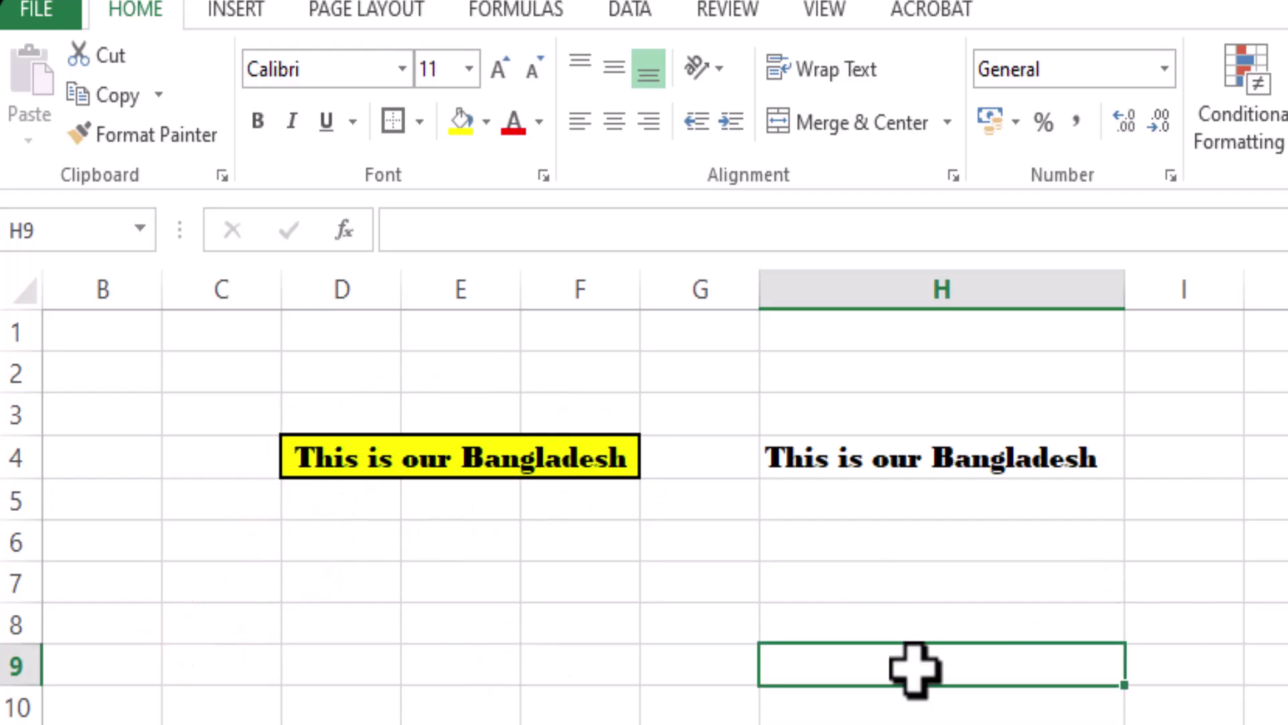